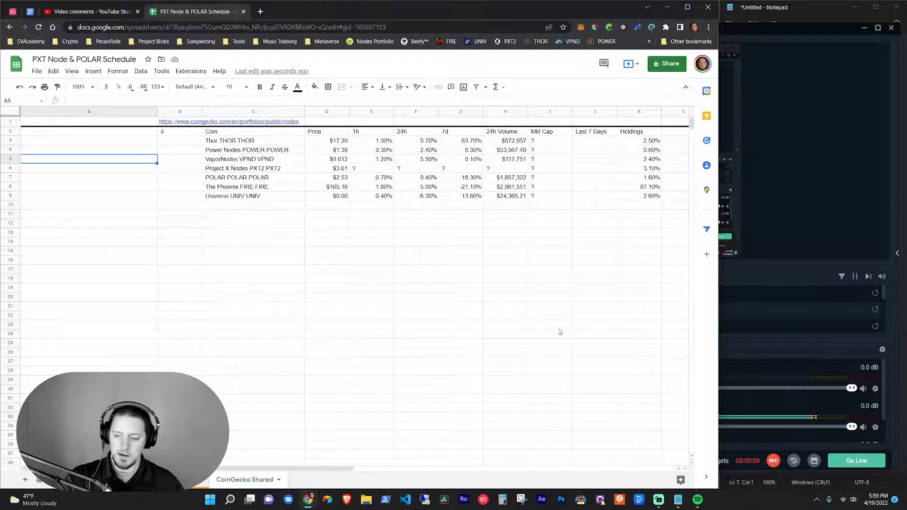
Show the Notepad outline for auto-refreshing IMPORTXML beside the coin-price table
click(679, 500)
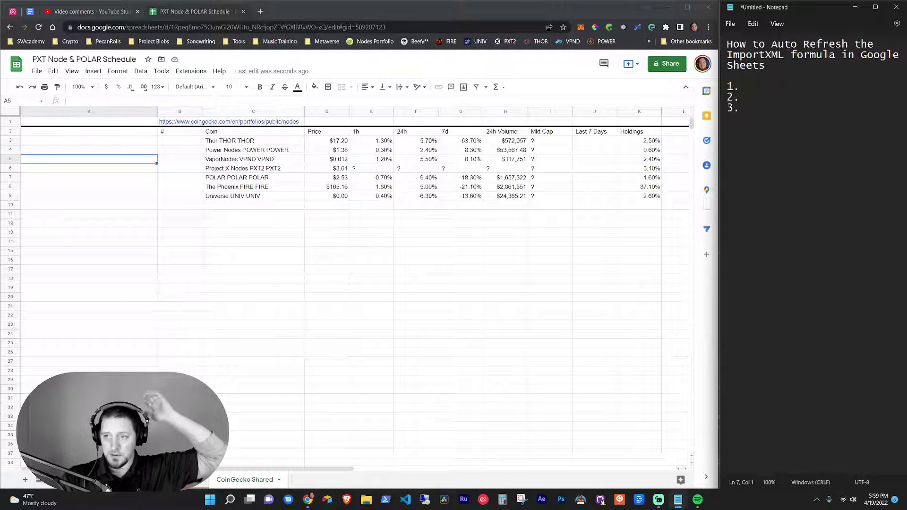
click(94, 11)
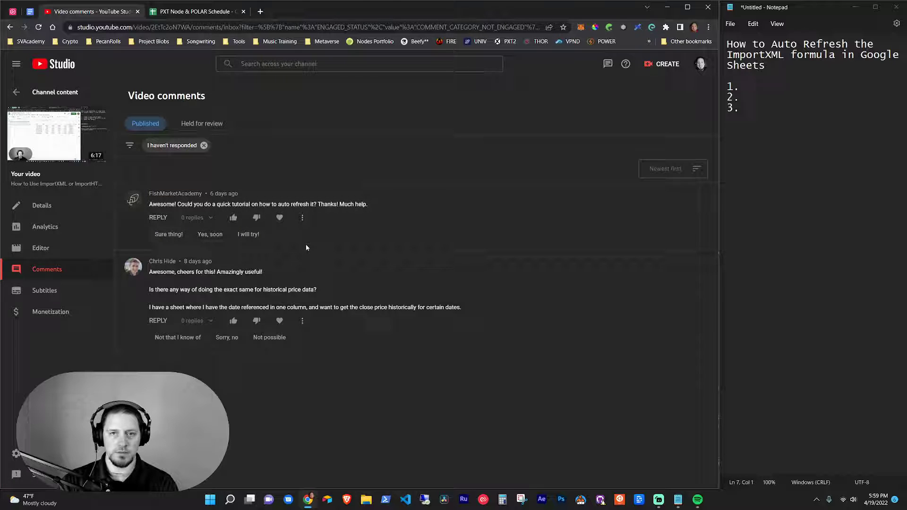
click(212, 11)
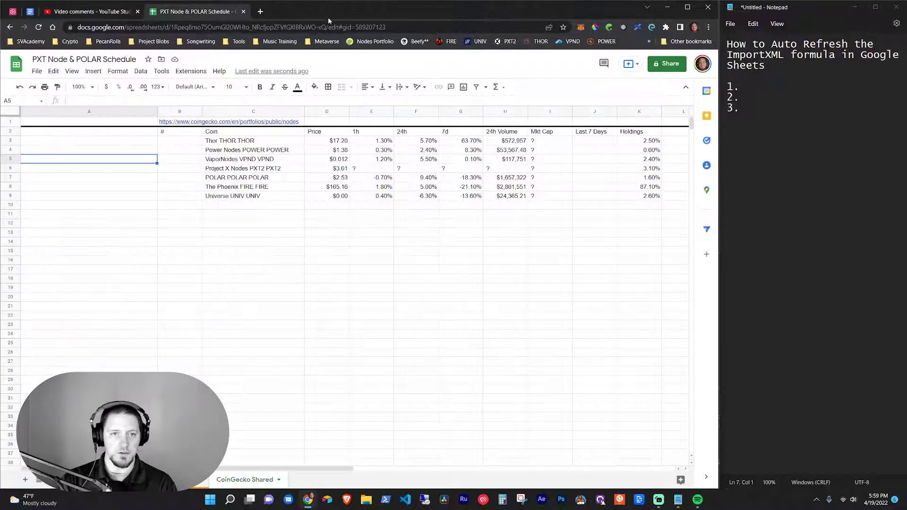
click(121, 140)
key(ctrl+shift+Tab)
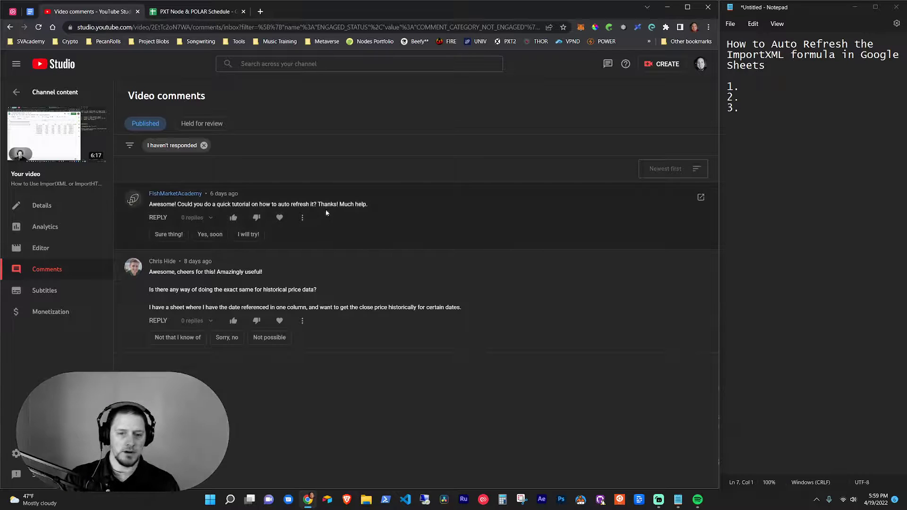
drag(317, 204, 260, 204)
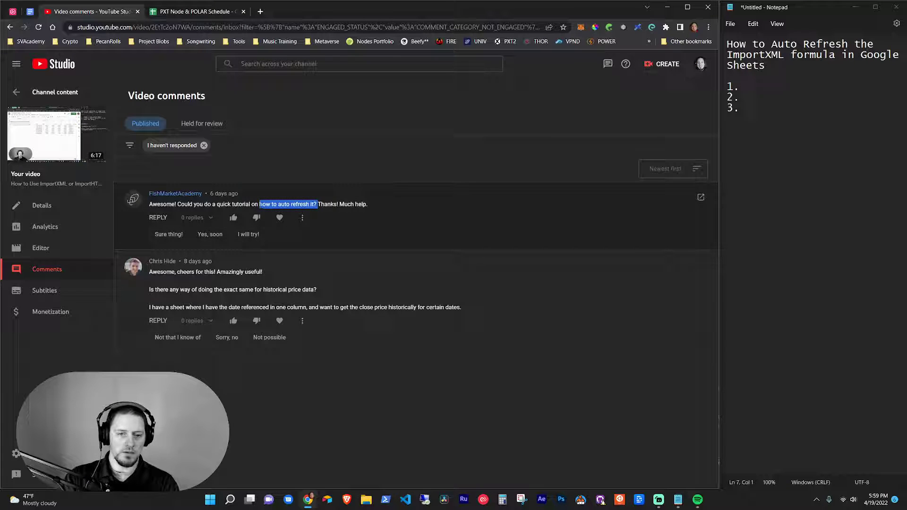
key(alt+Tab)
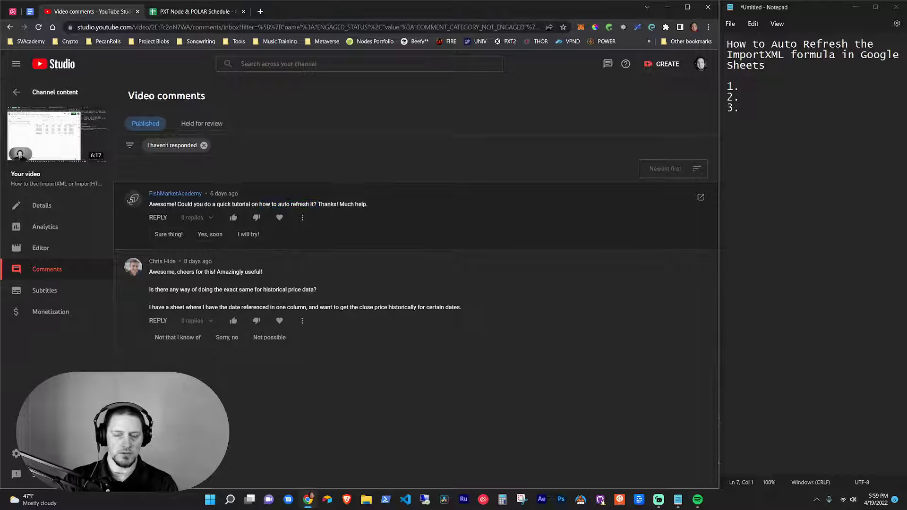
click(175, 11)
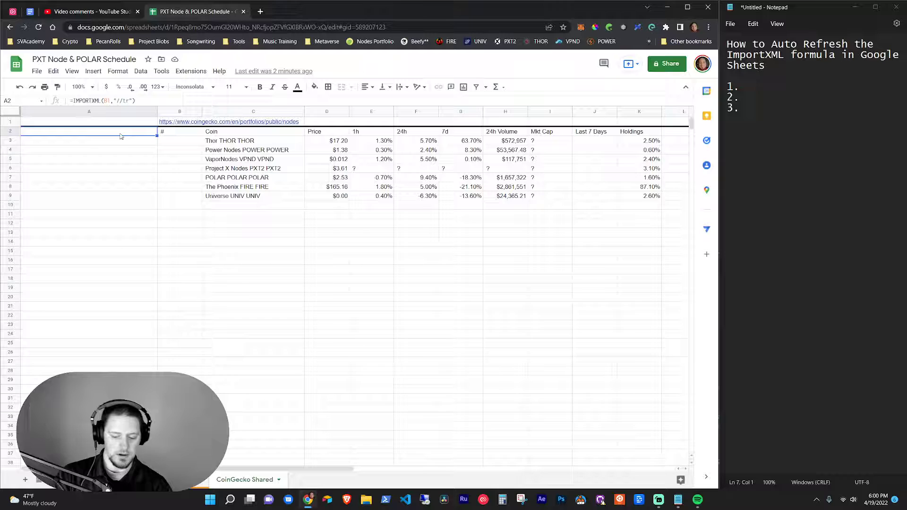
Zoom in and inspect A2's =IMPORTXML(B1,"//tr") formula and the source URL in B1
key(ctrl+equal)
key(ctrl+equal)
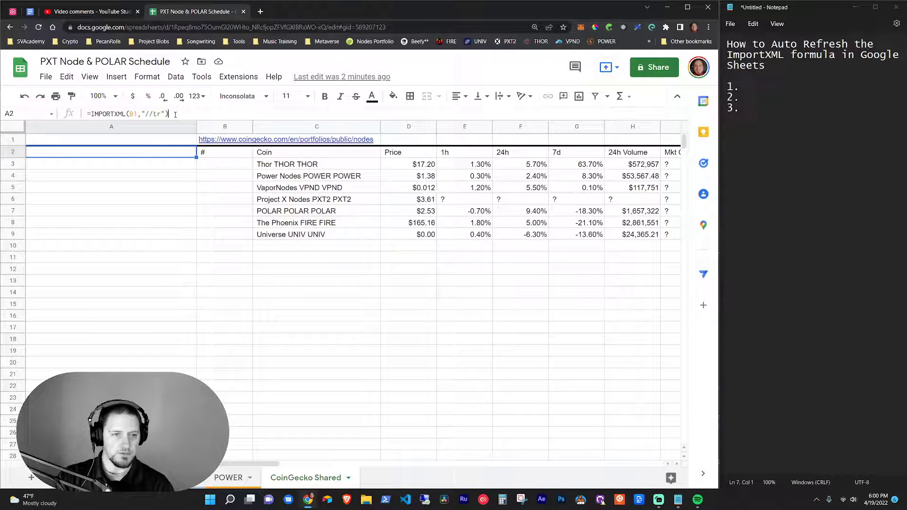
drag(174, 114, 71, 116)
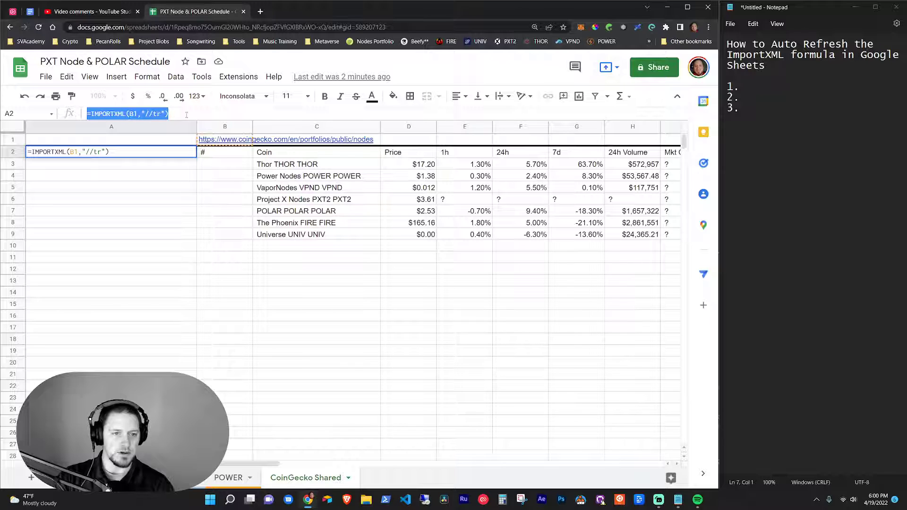
key(Escape)
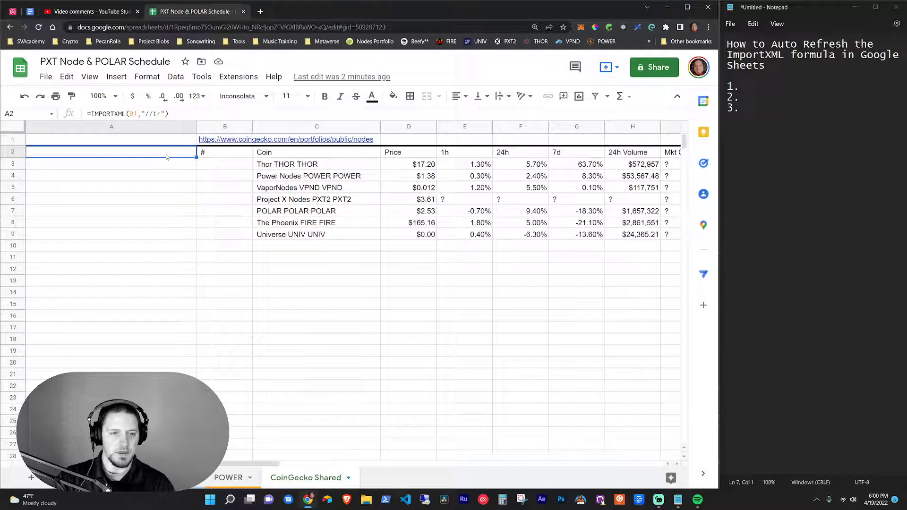
click(133, 115)
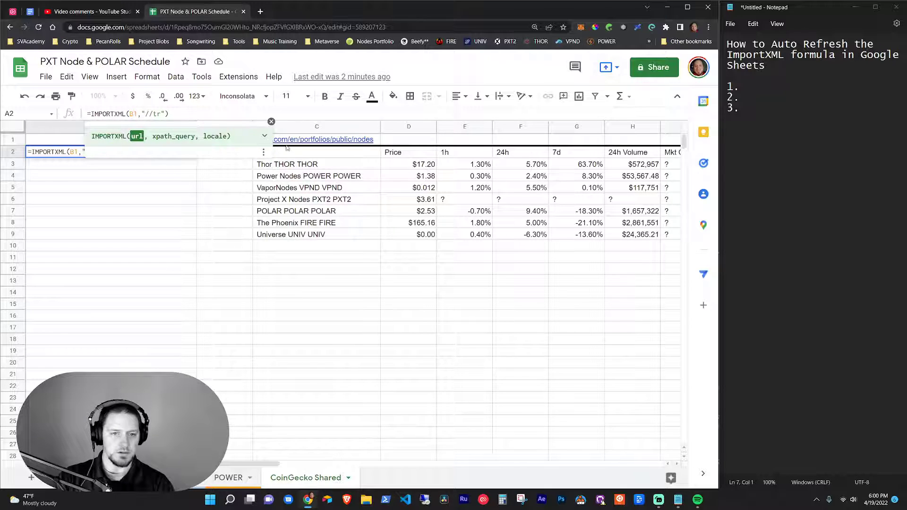
click(228, 143)
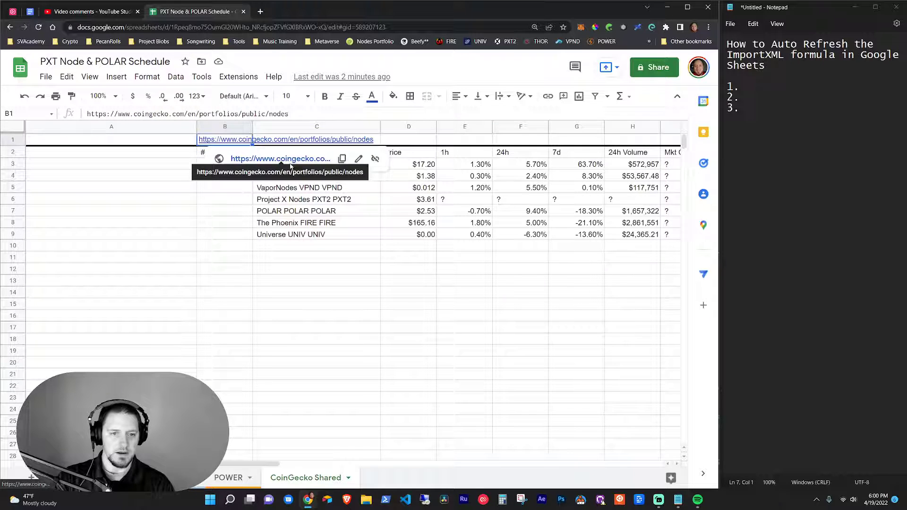
click(167, 154)
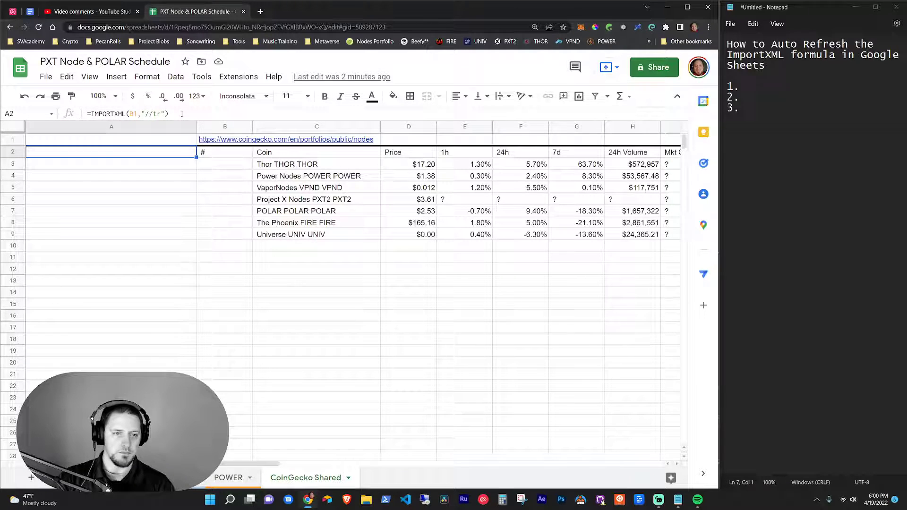
Cut A2's IMPORTXML formula and paste it back so the coin table reloads
drag(182, 113, 74, 120)
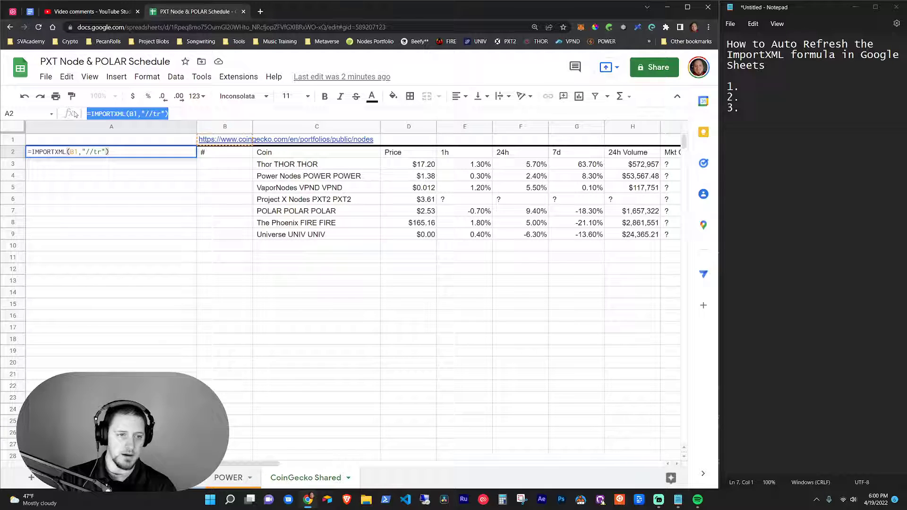
click(124, 209)
click(128, 153)
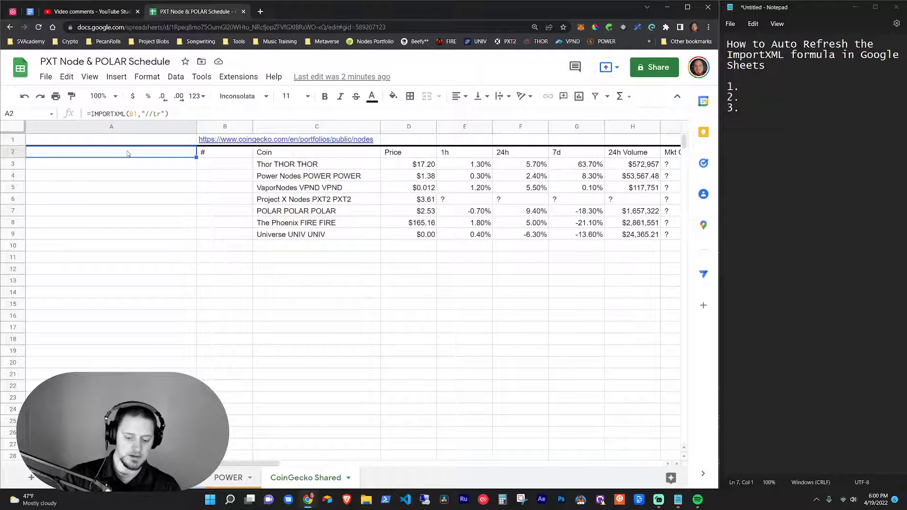
key(ctrl+x)
key(ctrl+v)
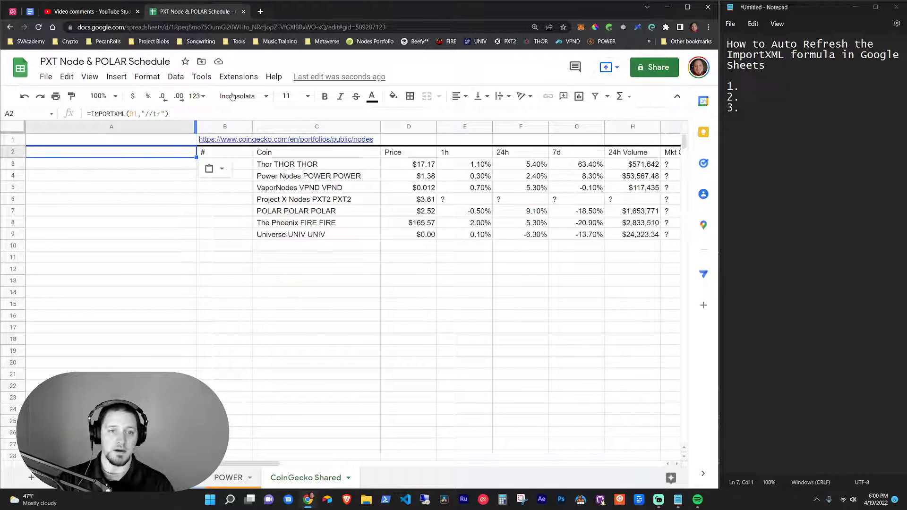
Confirm CoinGecko Shared Portfolio appears under Extensions > Macros, then reselect A2
click(239, 77)
mouse_move(399, 113)
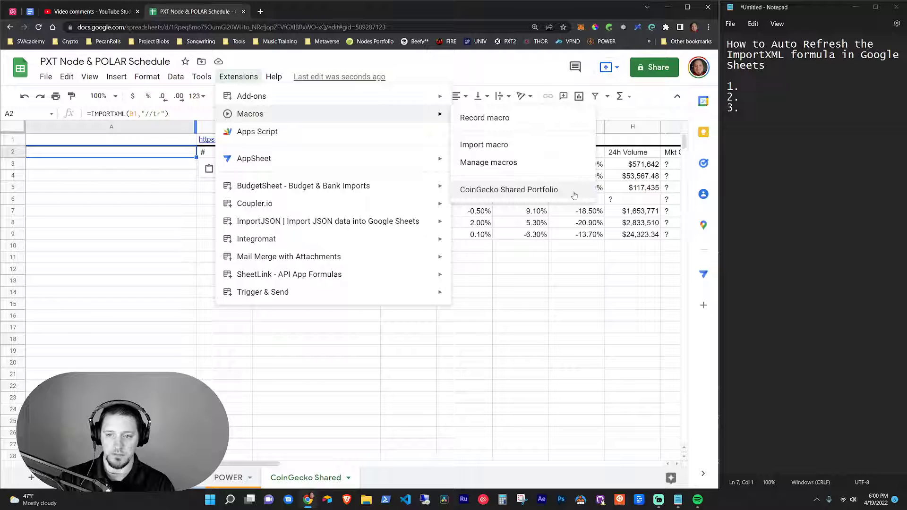
click(159, 156)
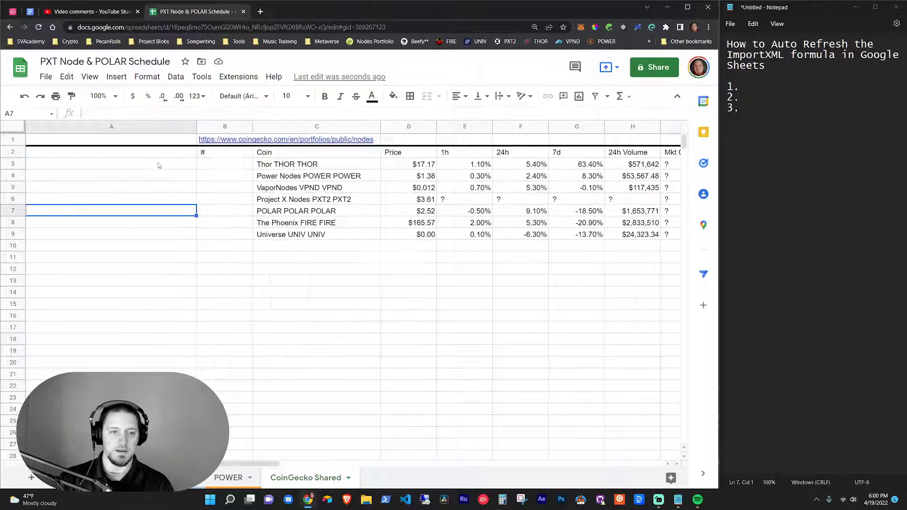
click(239, 77)
mouse_move(252, 122)
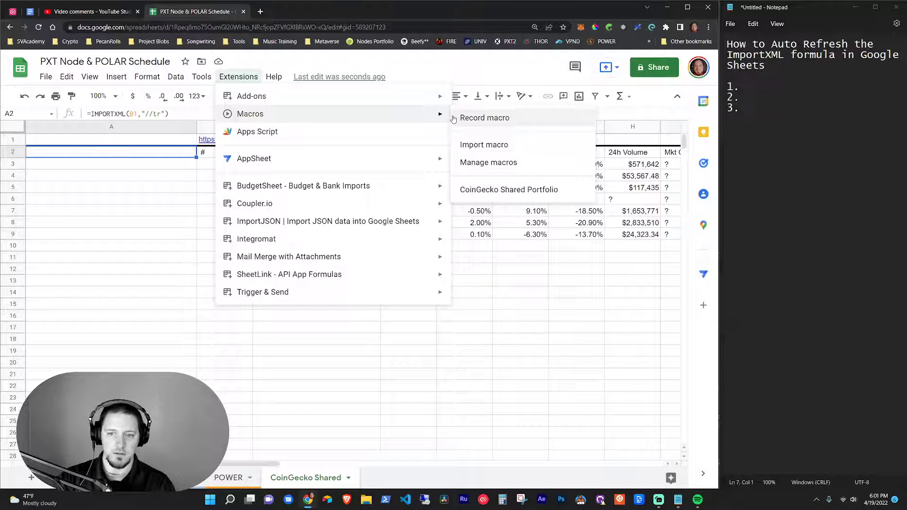
click(99, 211)
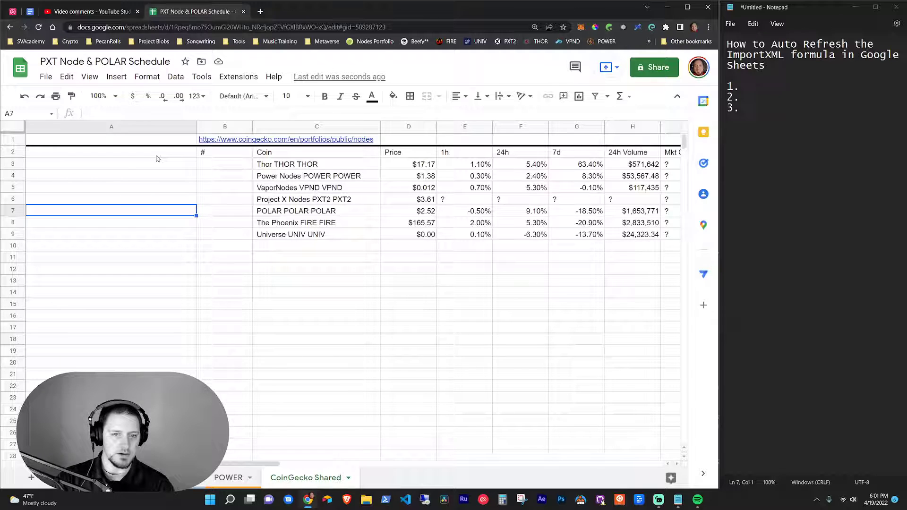
click(138, 155)
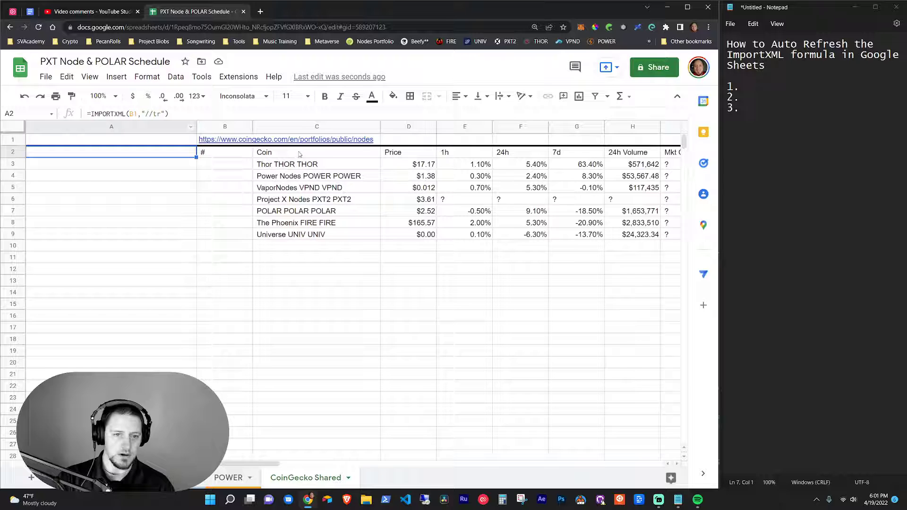
click(239, 77)
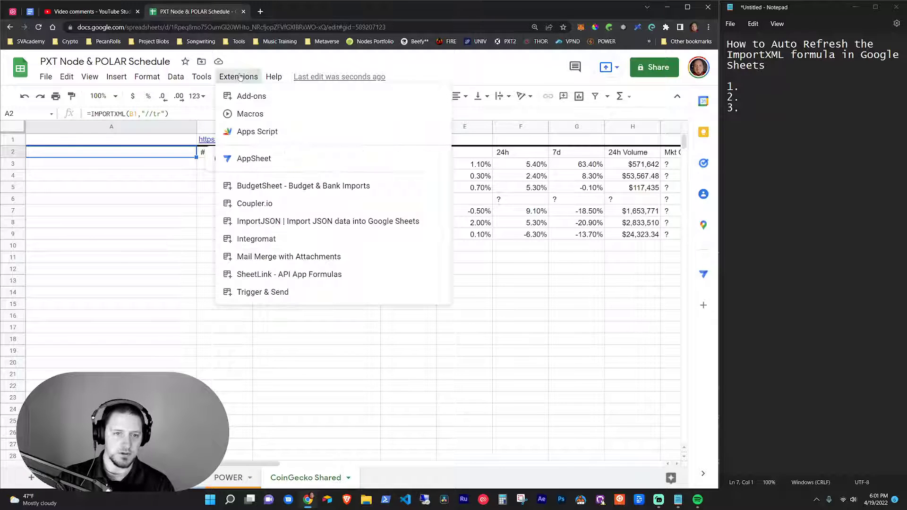
Open the Apps Script project's macros.gs and match its CoinGecko Shared sheet name to the tab
click(258, 132)
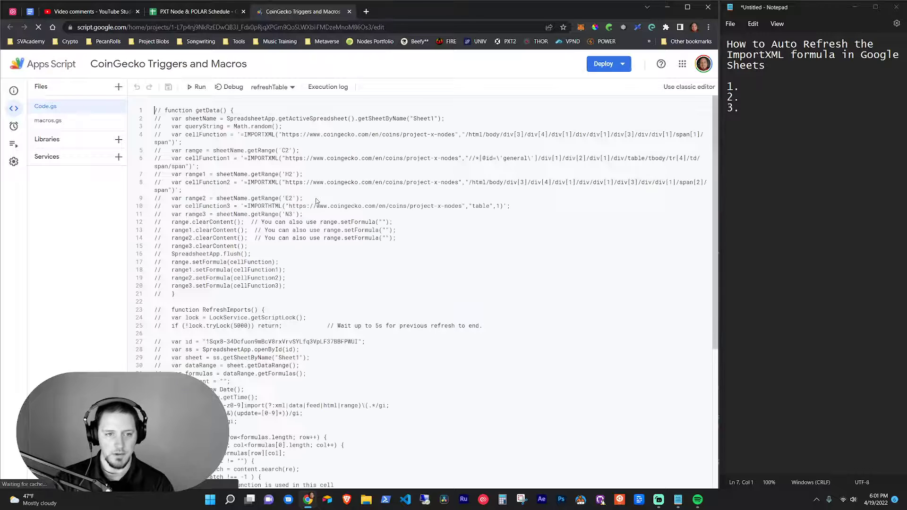
click(66, 124)
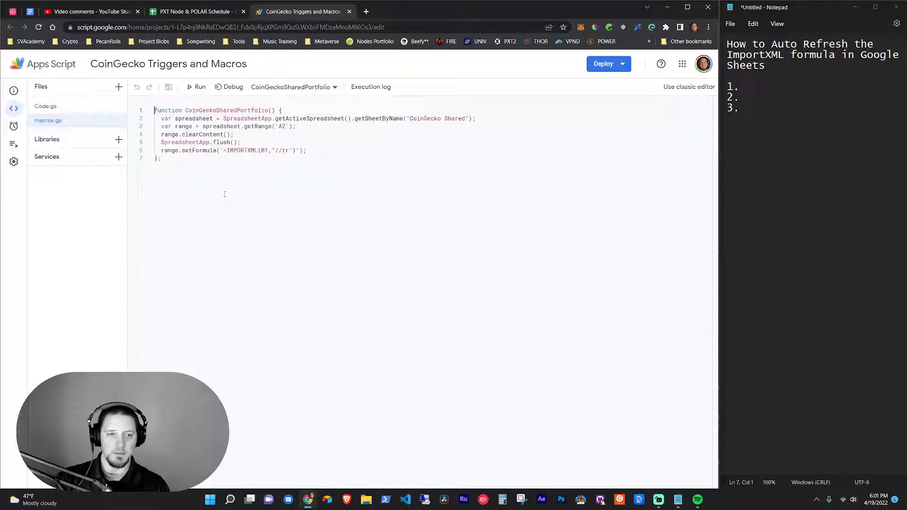
key(ctrl+a)
click(177, 161)
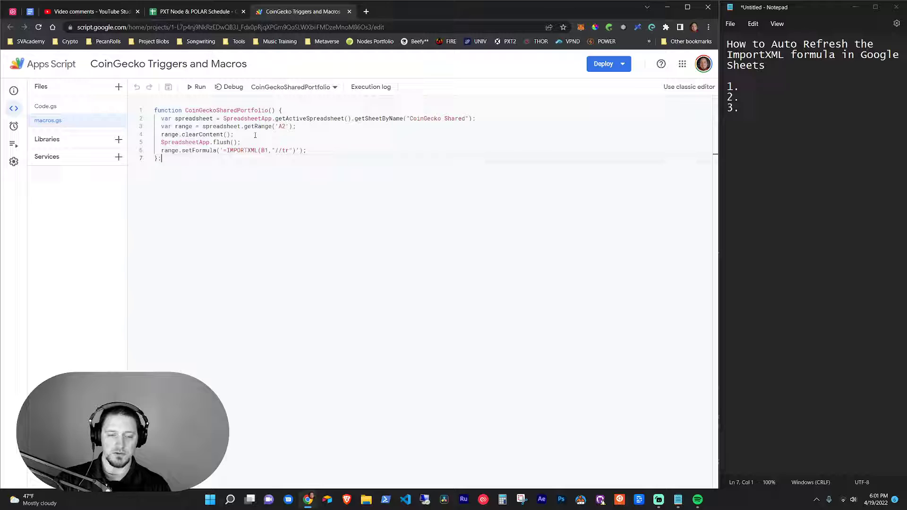
drag(189, 158, 140, 105)
click(182, 157)
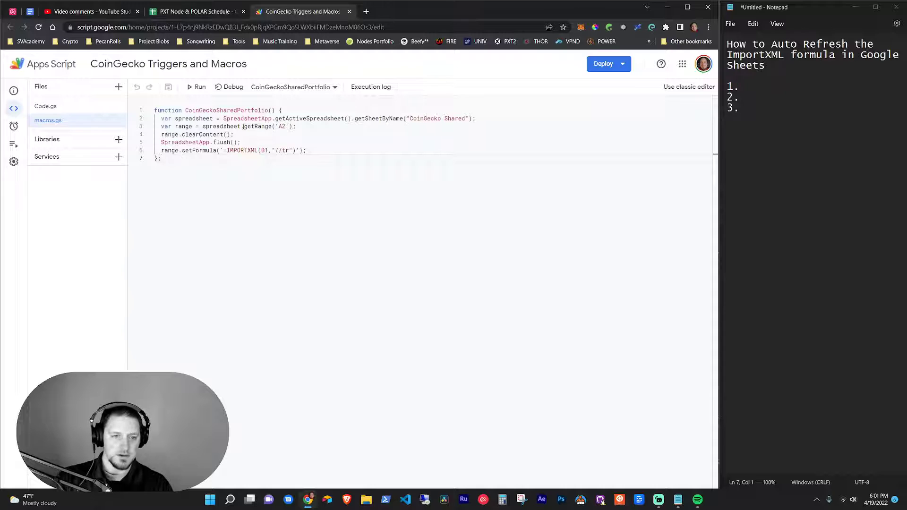
drag(489, 119, 161, 119)
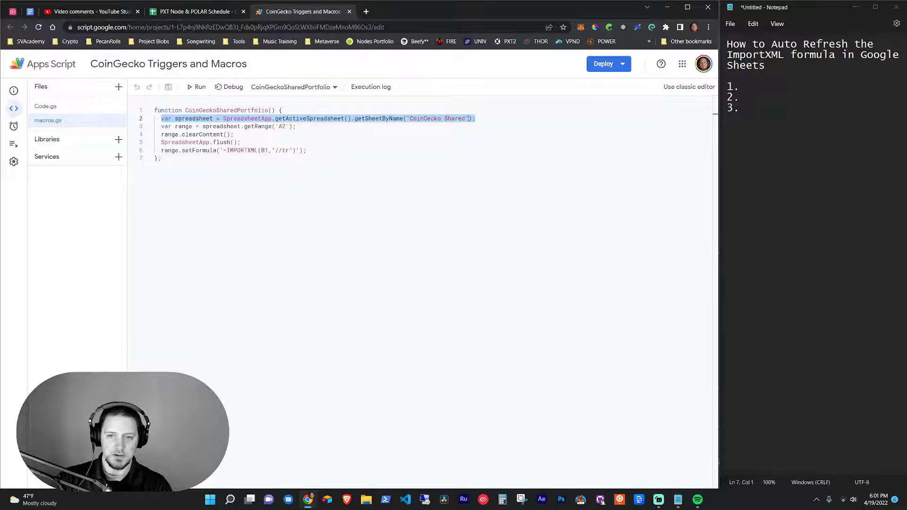
click(188, 12)
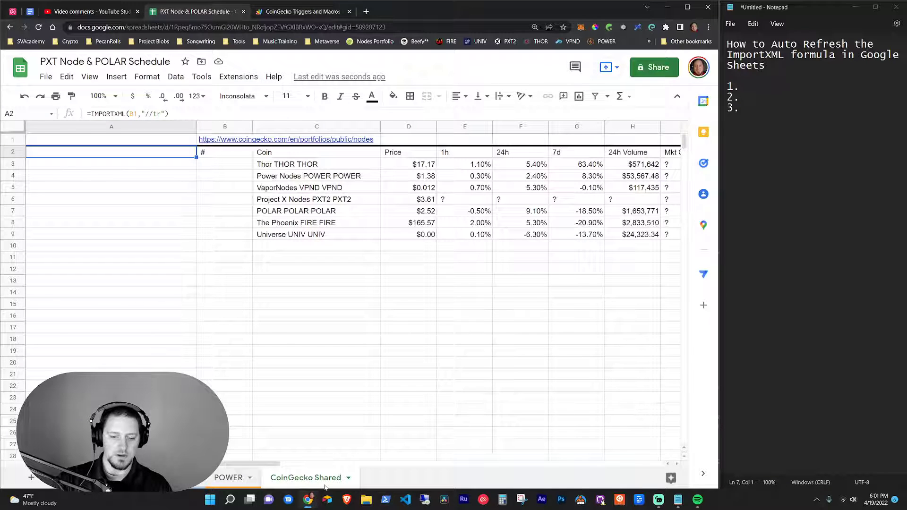
click(289, 14)
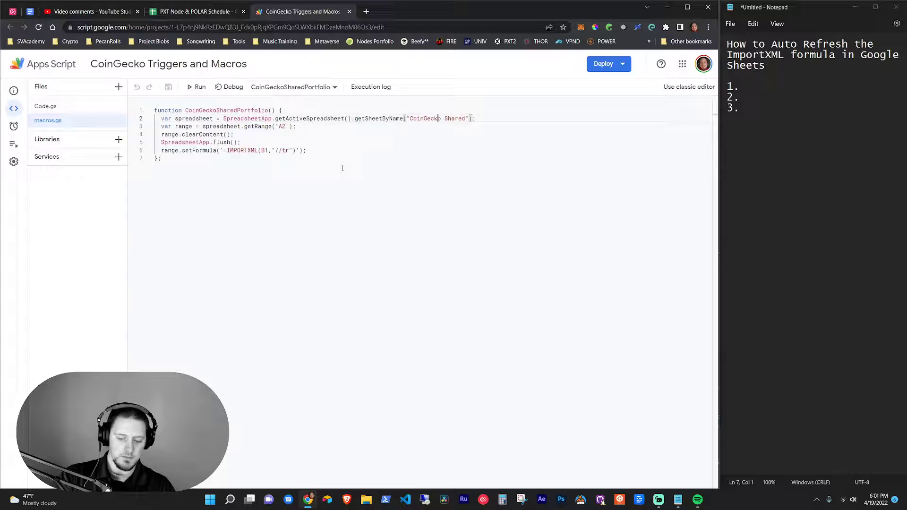
key(ctrl+plus)
key(ctrl+plus)
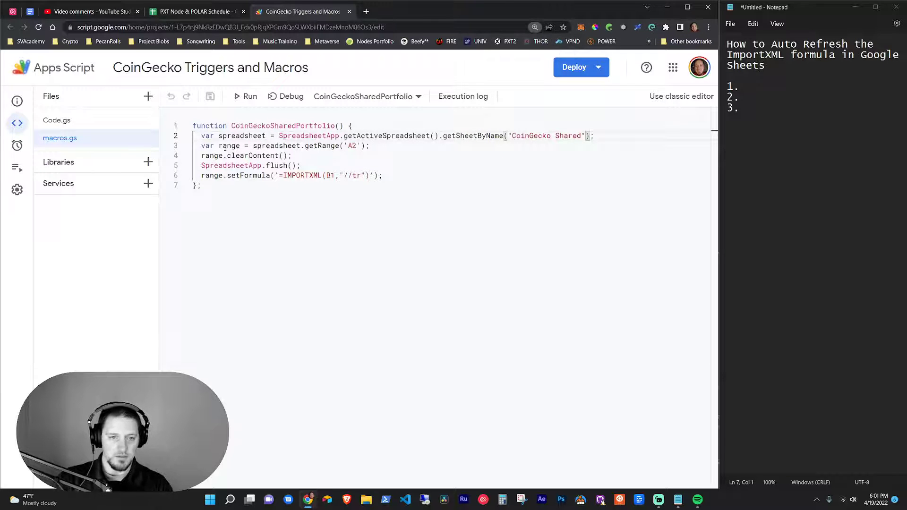
Walk through the macro's clearContent, SpreadsheetApp.flush() and setFormula lines against A2's formula
click(222, 13)
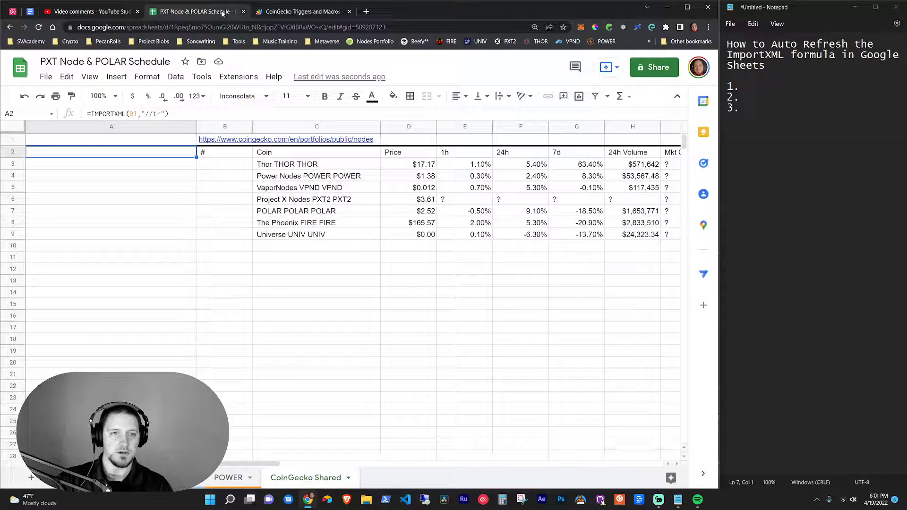
click(70, 126)
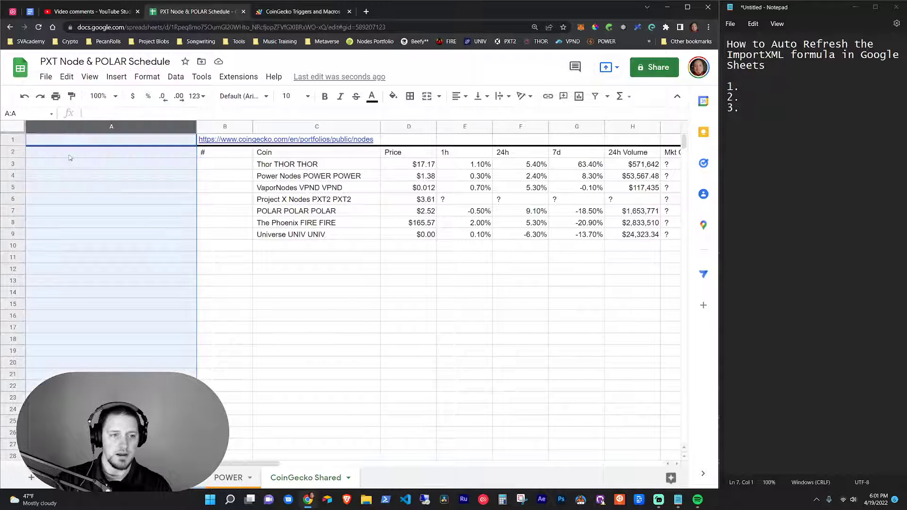
click(69, 157)
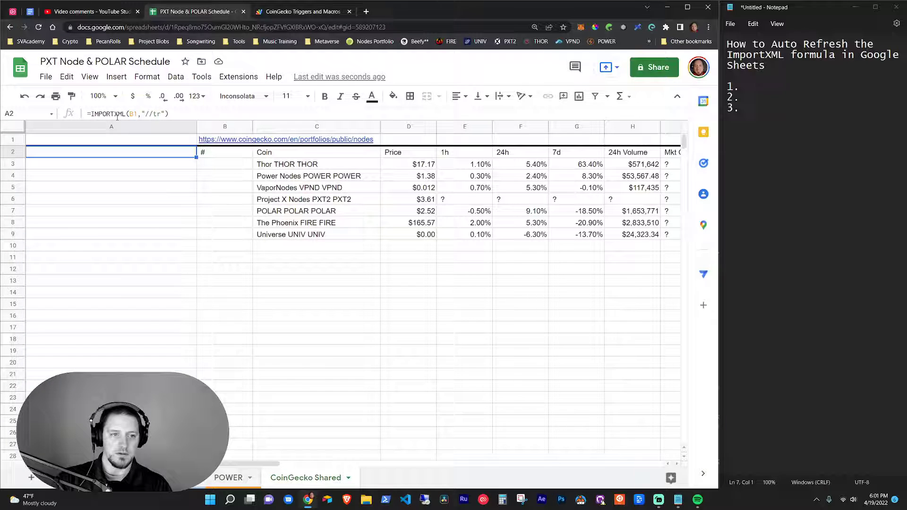
click(282, 14)
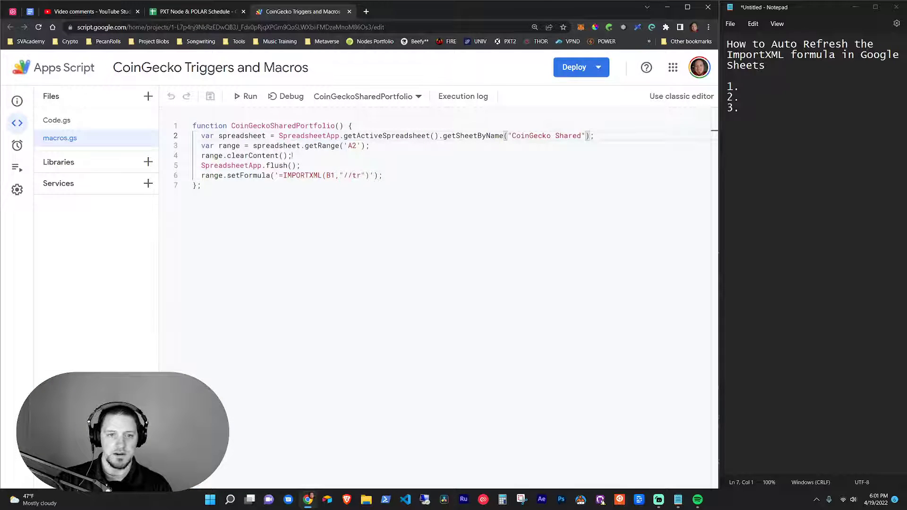
drag(292, 155, 200, 155)
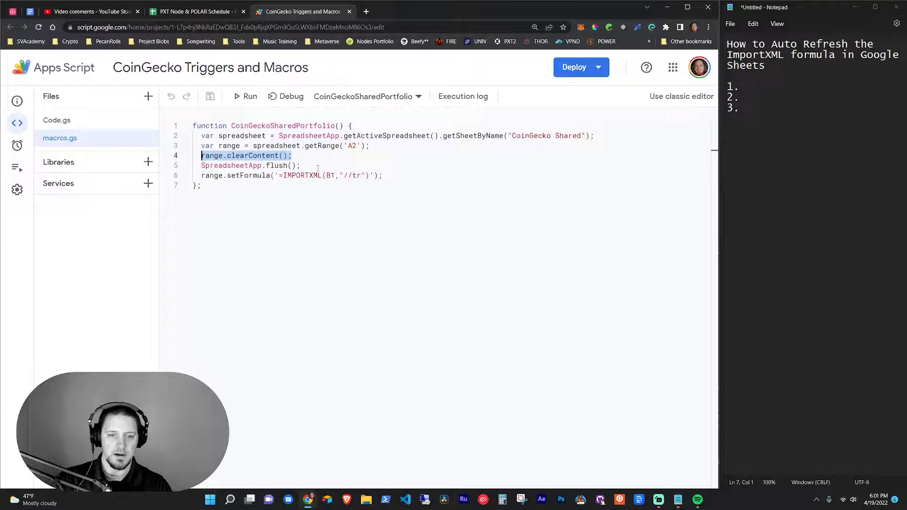
drag(300, 165, 202, 166)
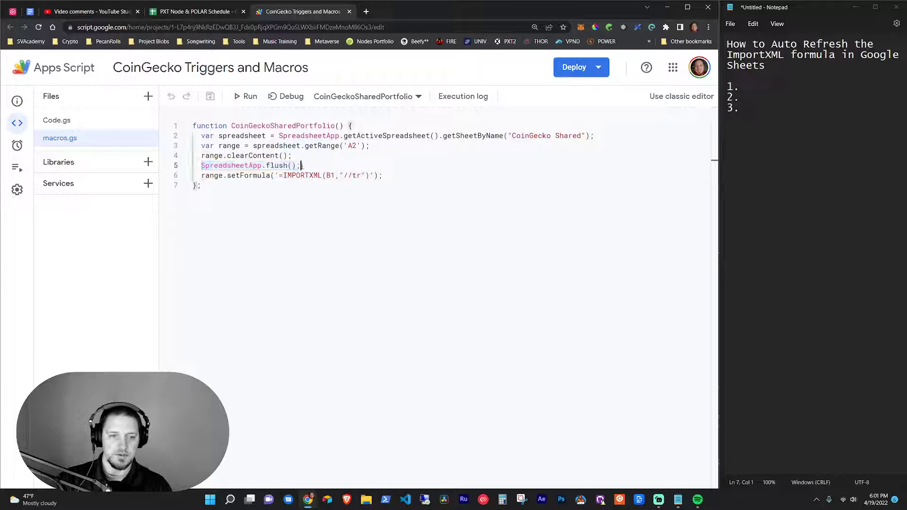
drag(300, 166, 202, 166)
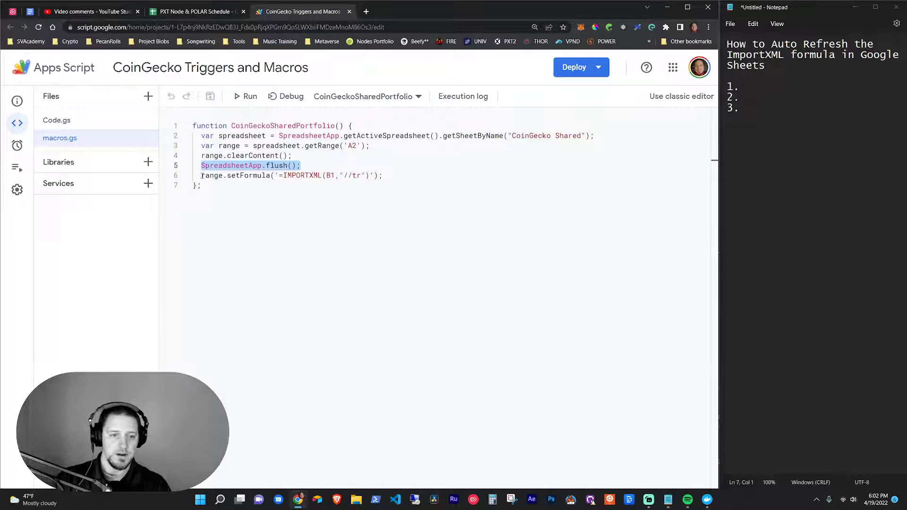
drag(202, 176, 366, 175)
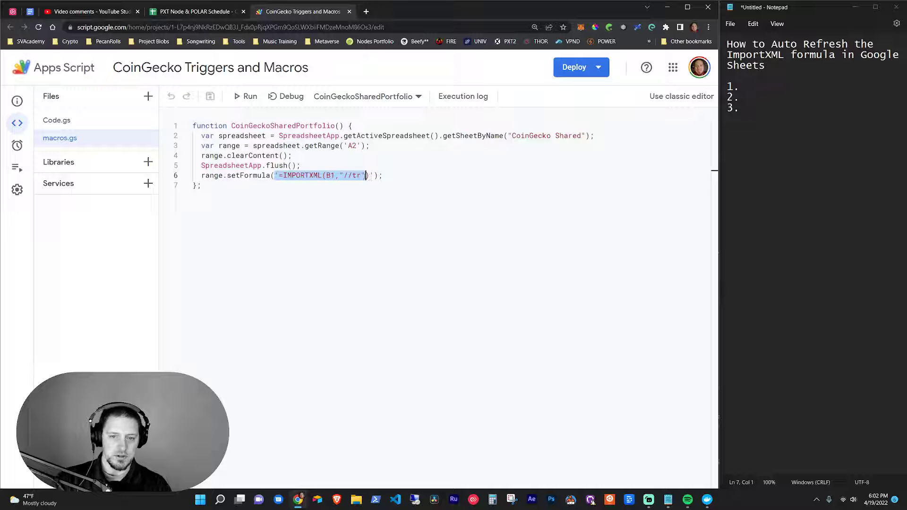
click(387, 175)
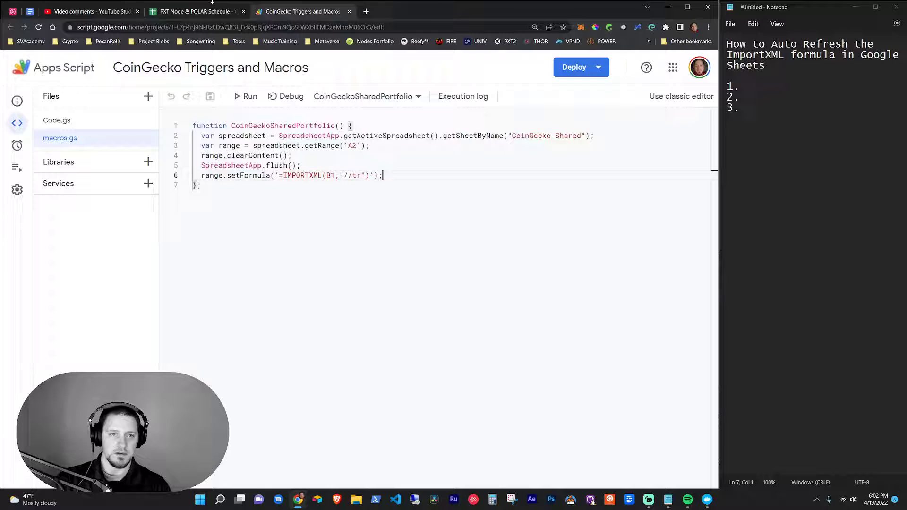
Review the full macro targeting A2, then run CoinGeckoSharedPortfolio
drag(215, 184, 165, 115)
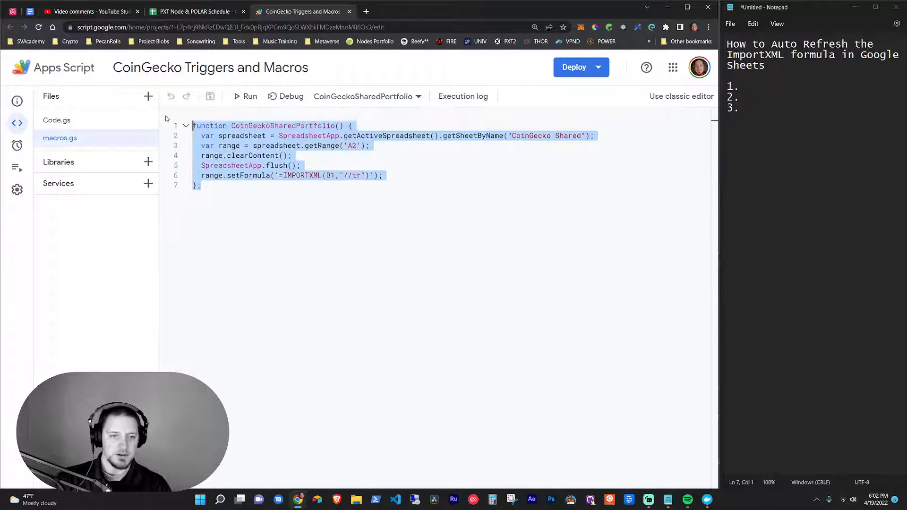
click(219, 185)
drag(218, 185, 186, 120)
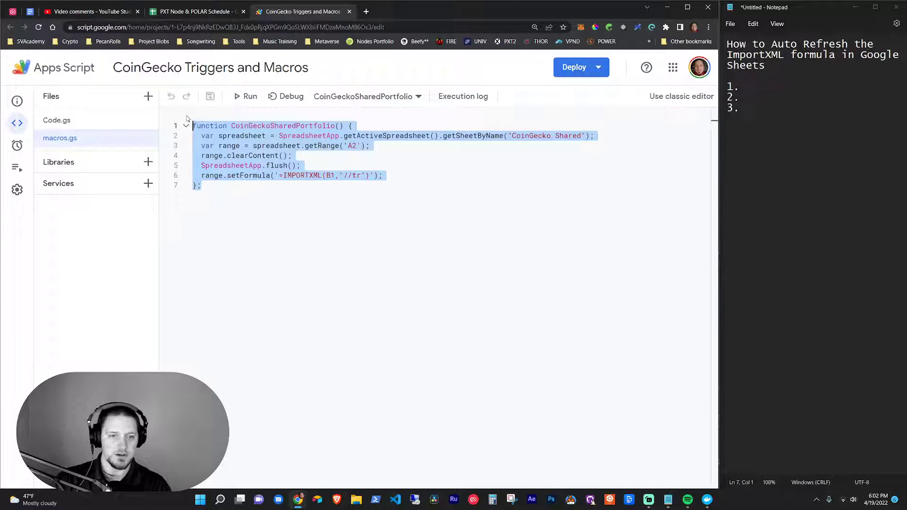
click(357, 145)
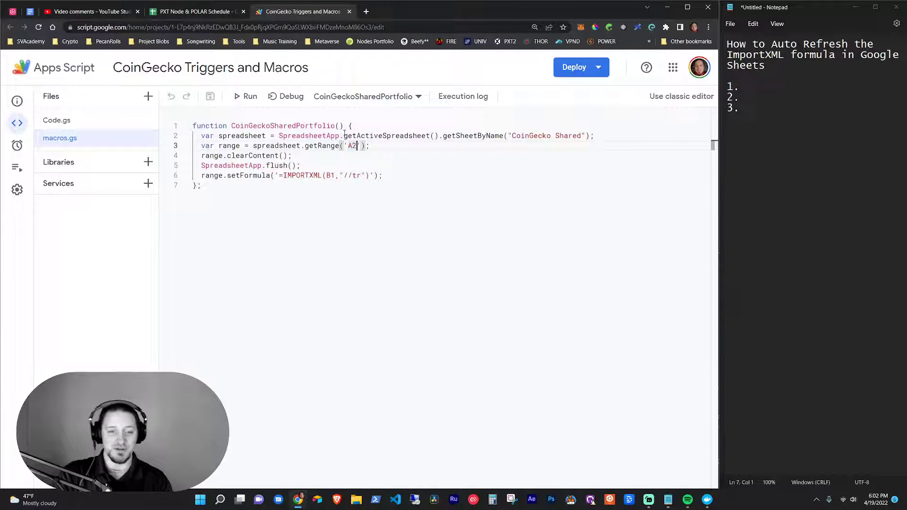
click(220, 183)
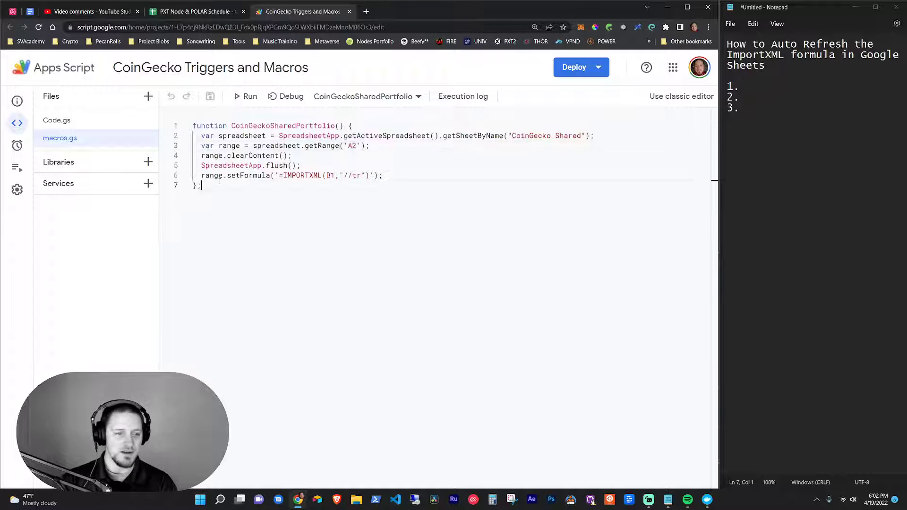
drag(232, 190, 193, 124)
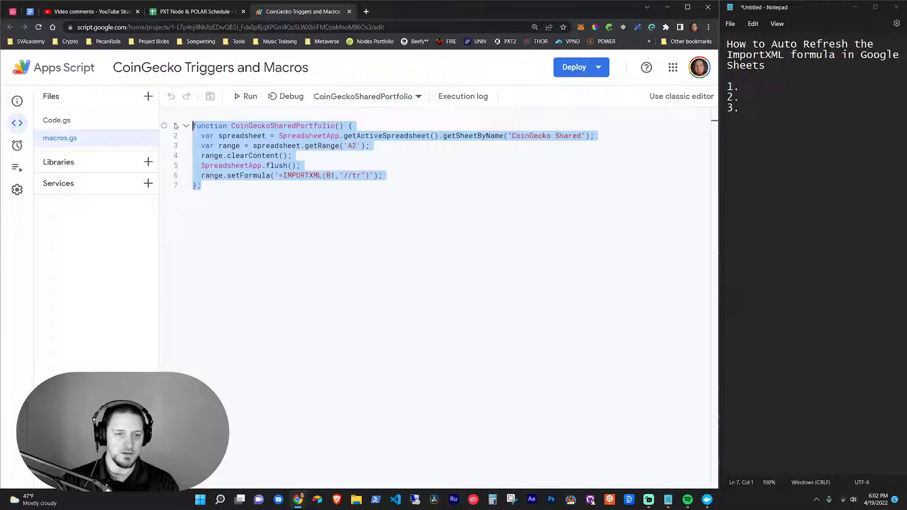
click(211, 185)
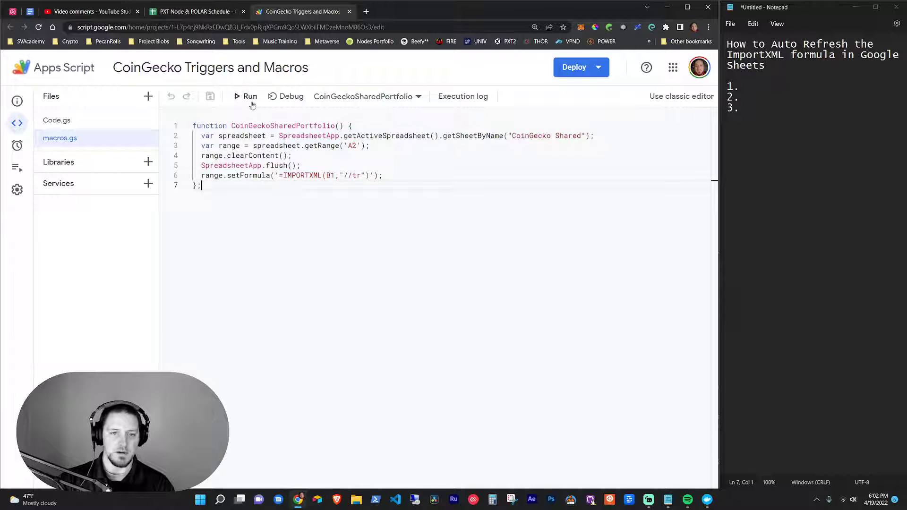
click(213, 12)
click(291, 12)
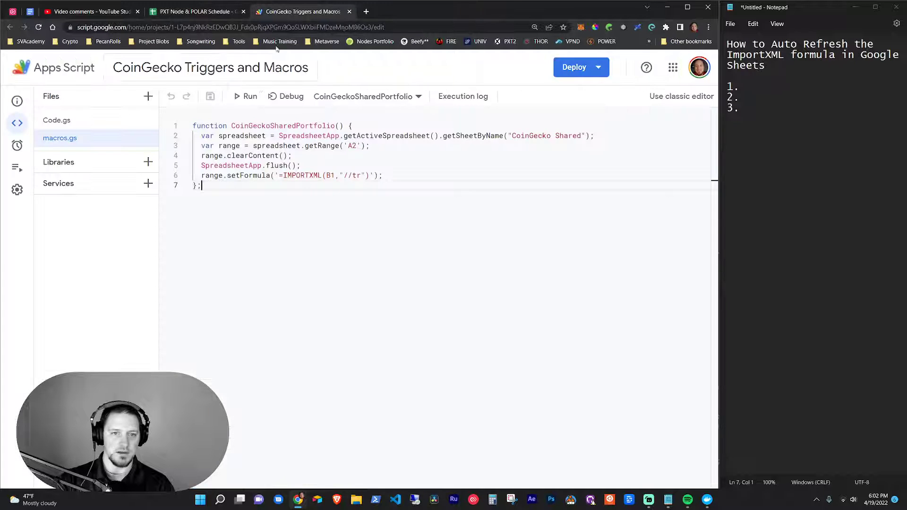
click(241, 96)
Confirm the Execution completed log entry and bring up the project's Triggers list
click(194, 12)
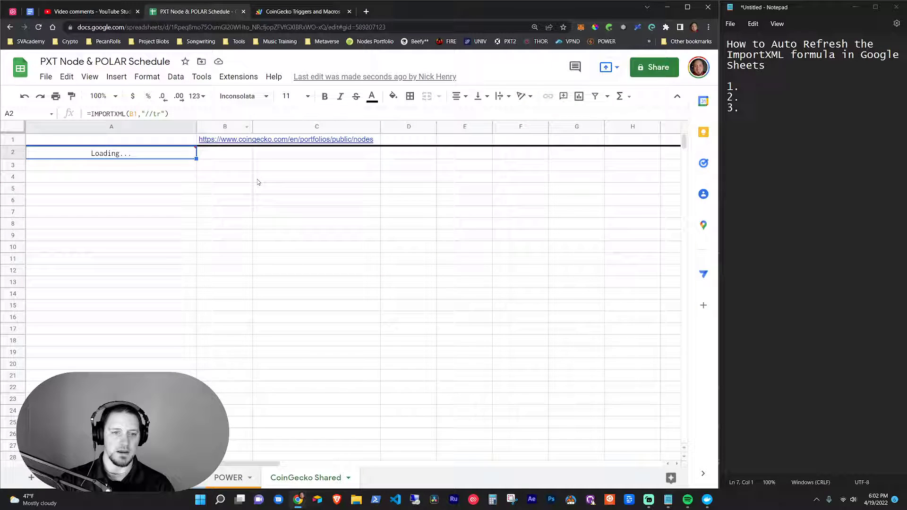
click(292, 13)
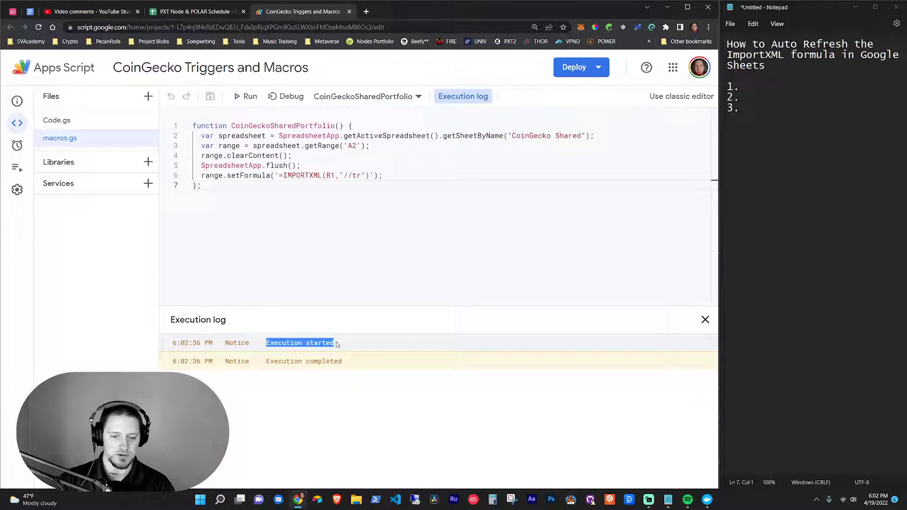
drag(266, 362, 342, 363)
click(366, 367)
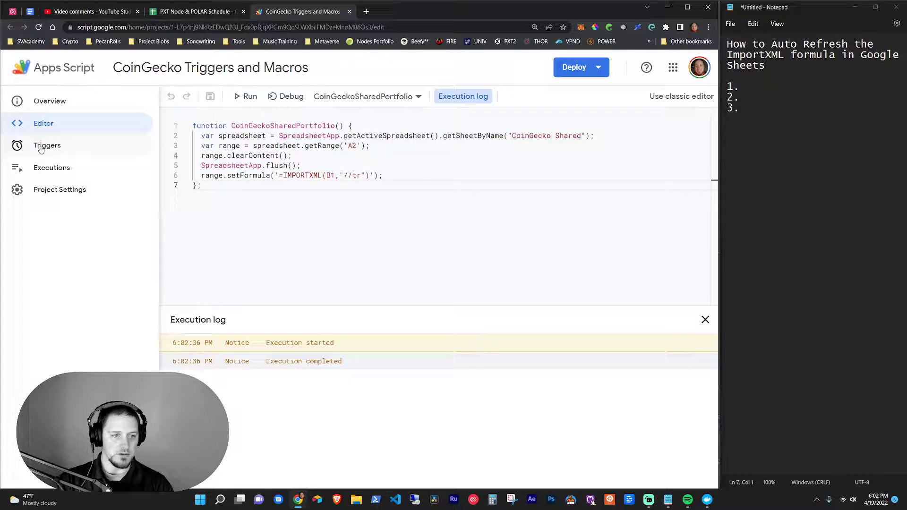
click(40, 147)
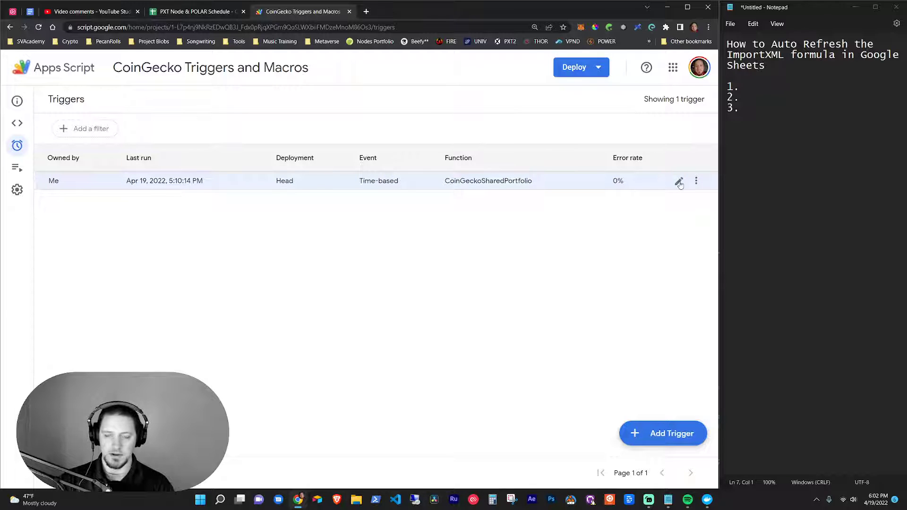
Inspect the time-based trigger's function to run, then cancel the edit
click(679, 181)
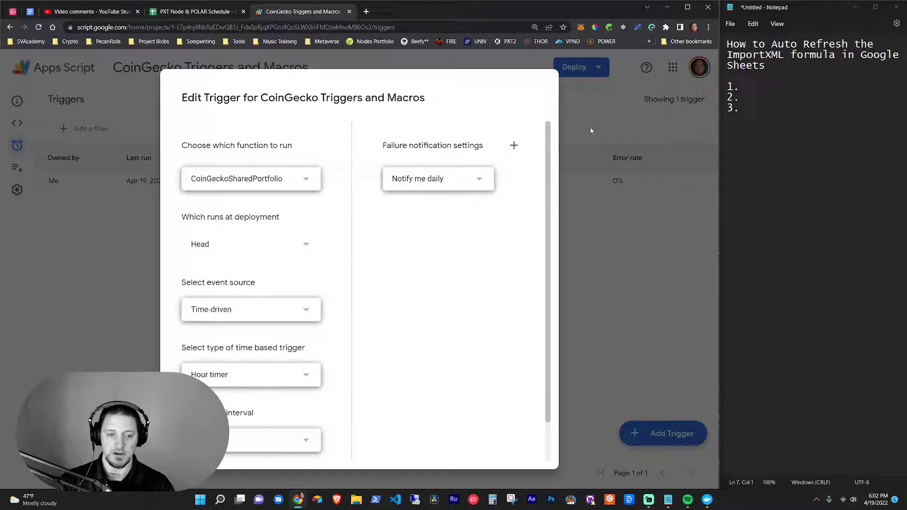
drag(294, 146, 172, 150)
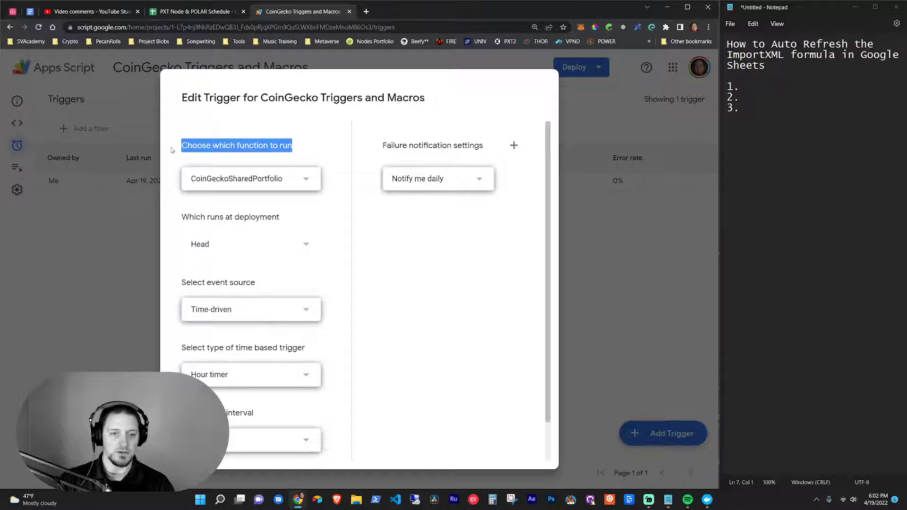
click(238, 120)
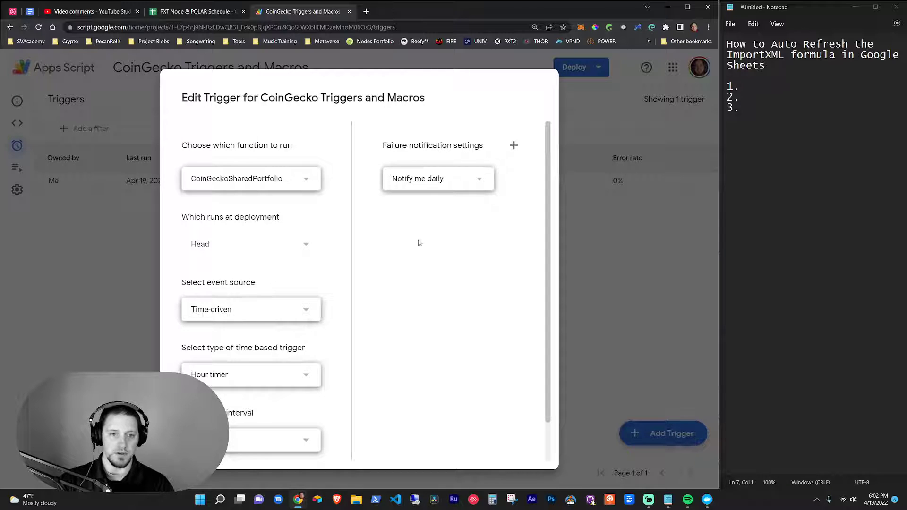
click(561, 215)
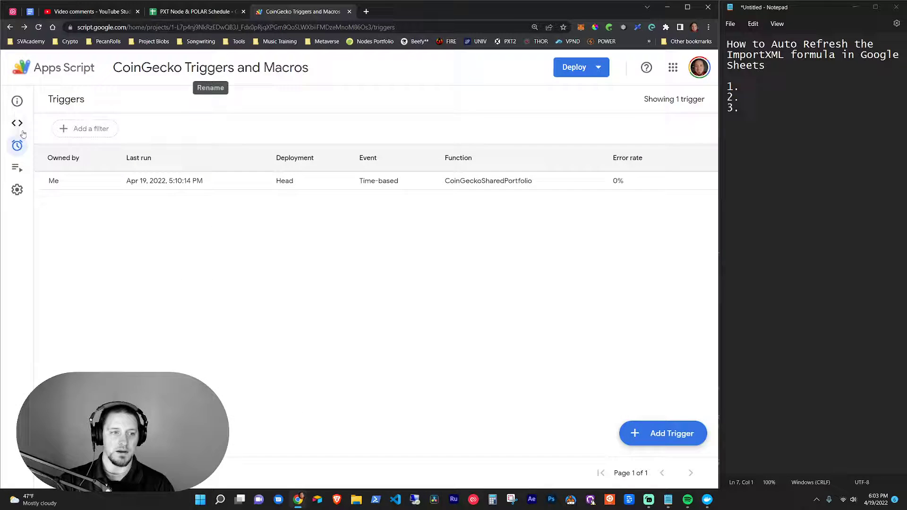
Confirm the CoinGeckoSharedPortfolio function name in the editor and reopen the trigger for editing
click(17, 123)
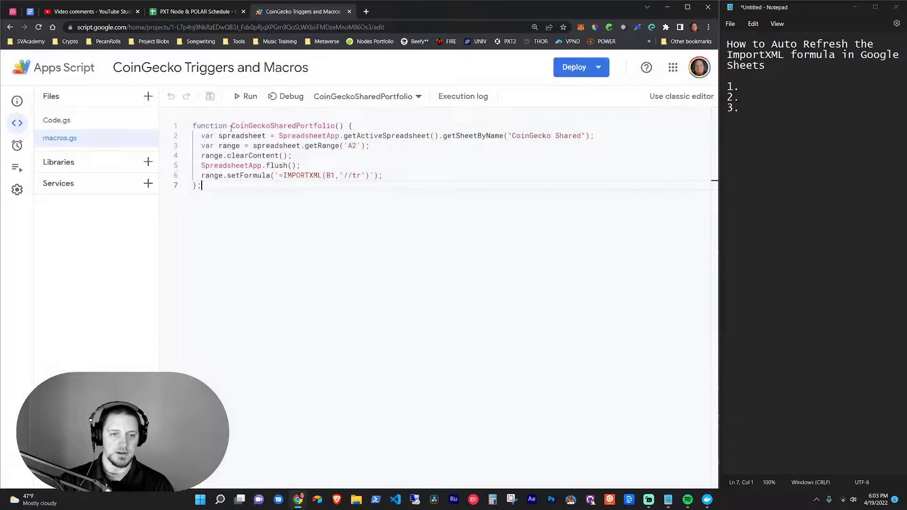
drag(232, 126, 336, 126)
click(386, 99)
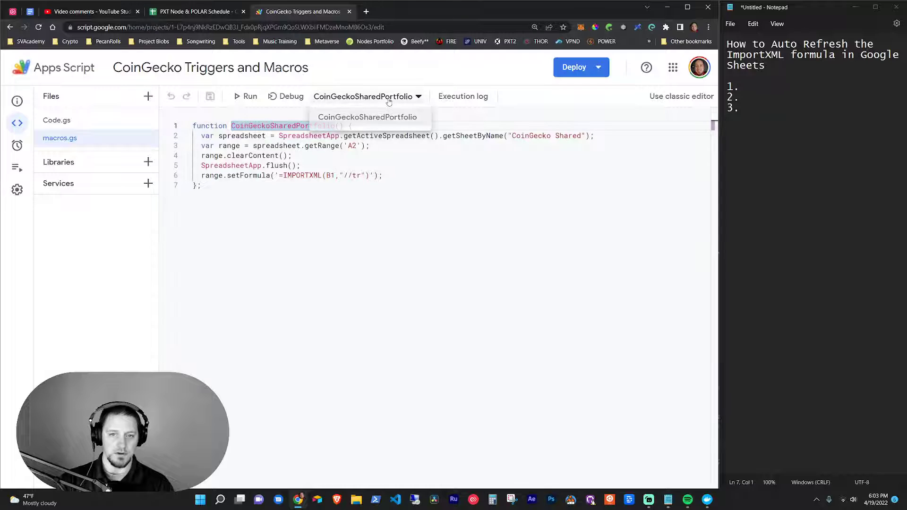
click(376, 120)
key(ctrl+a)
click(226, 186)
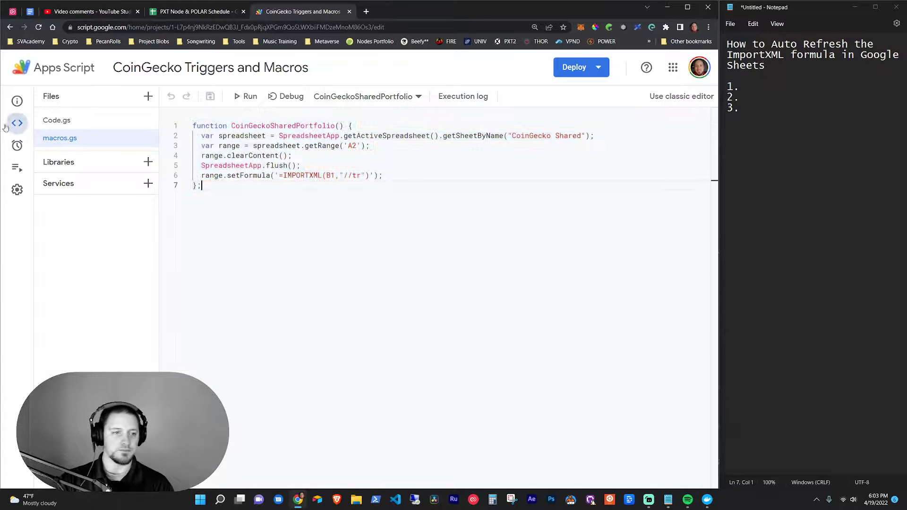
click(60, 149)
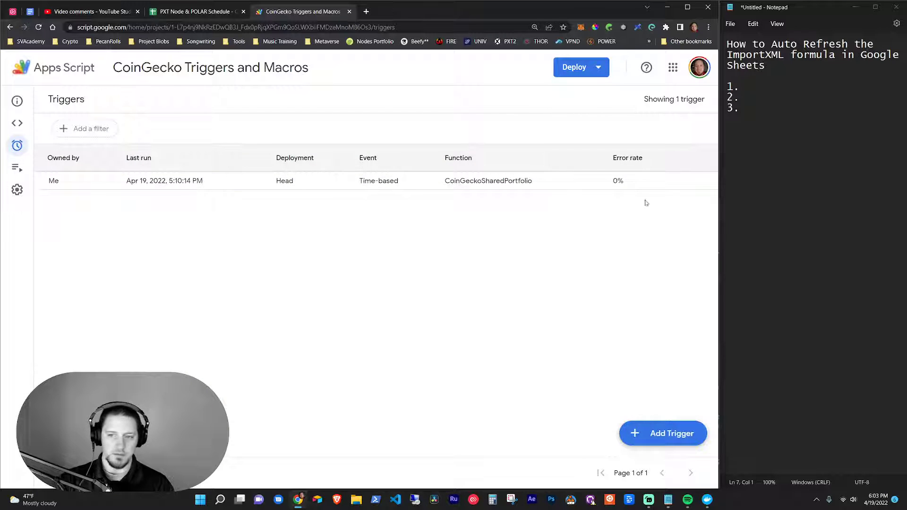
click(674, 186)
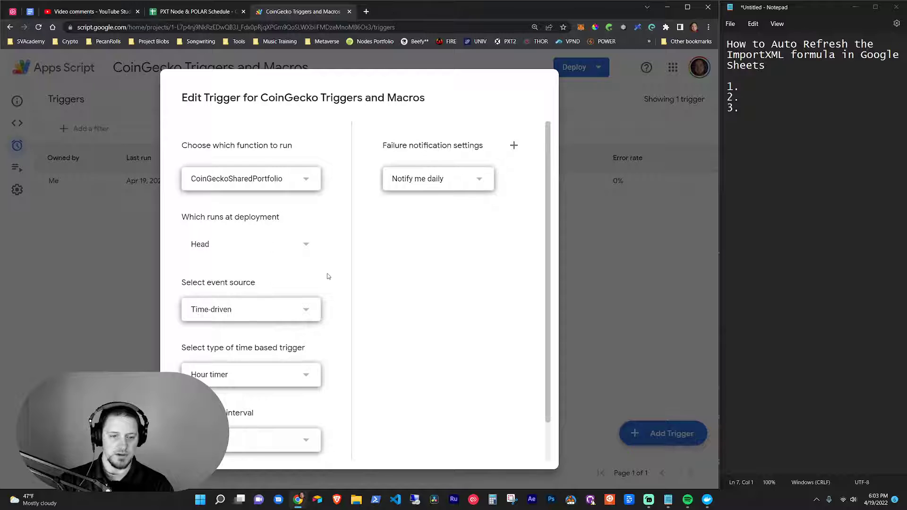
scroll(327, 276, down, 2)
Keep the trigger Time-driven, trying Minutes timer before settling on Hour timer
click(204, 268)
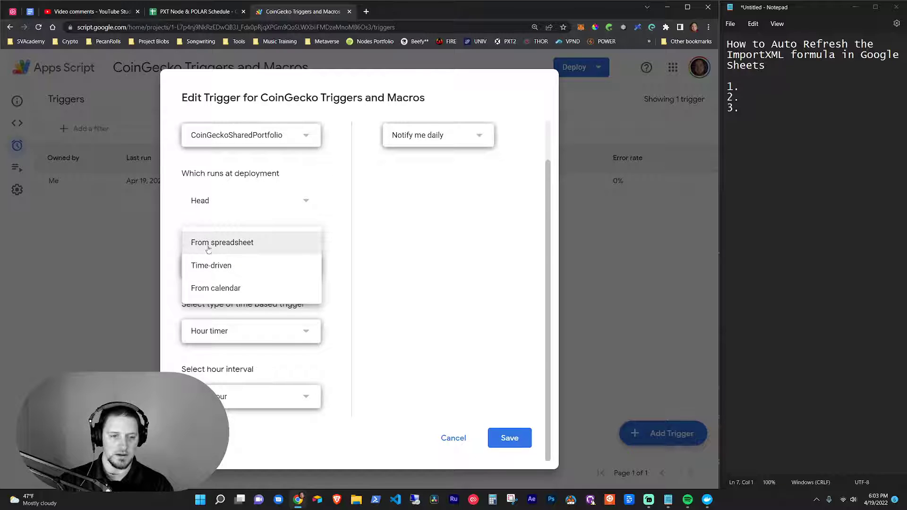
click(224, 267)
click(265, 335)
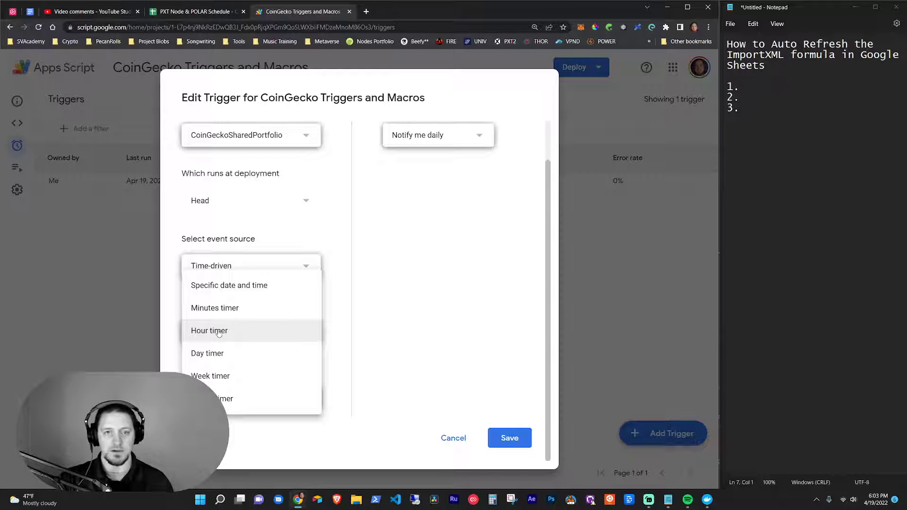
click(218, 308)
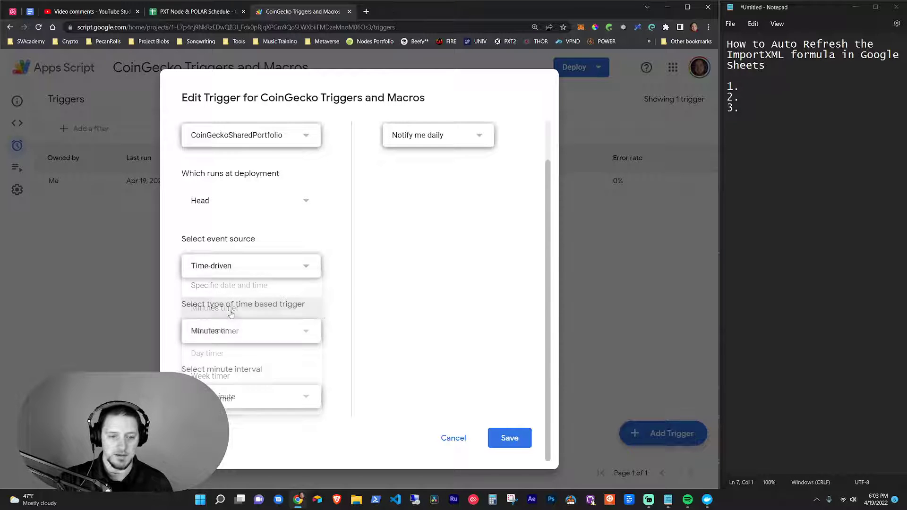
click(260, 335)
click(260, 335)
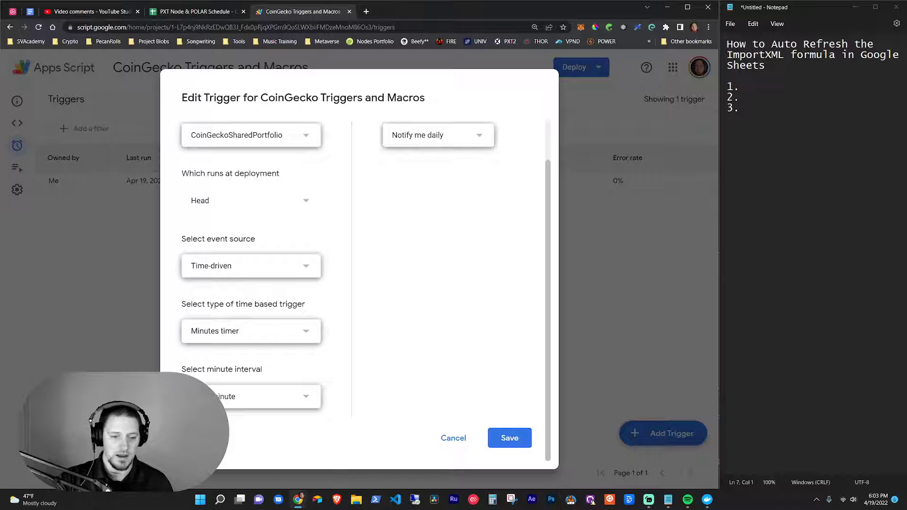
click(227, 401)
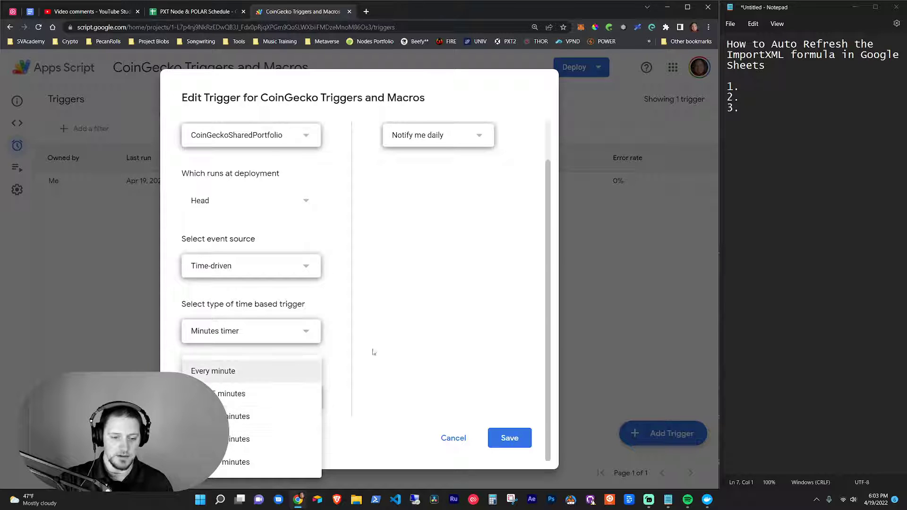
click(286, 331)
click(239, 355)
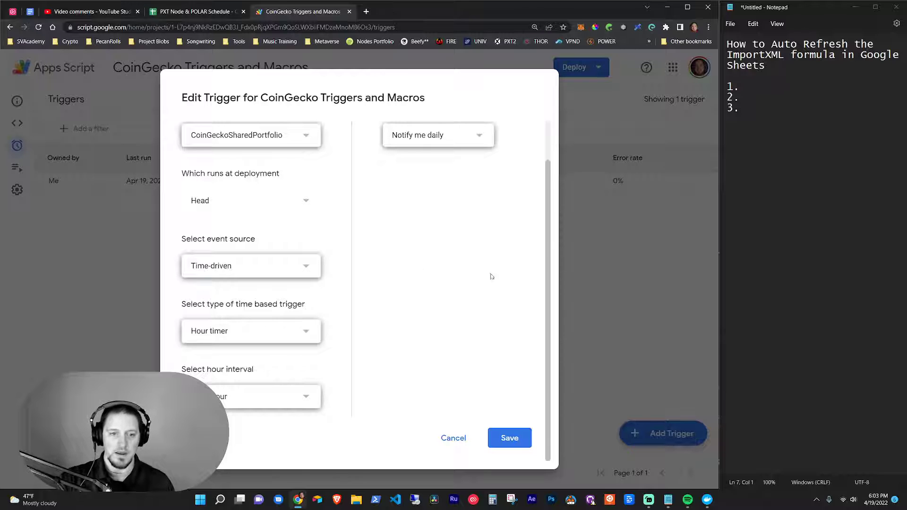
Review the failure notification frequency, leaving it at Notify me daily
click(453, 137)
click(462, 226)
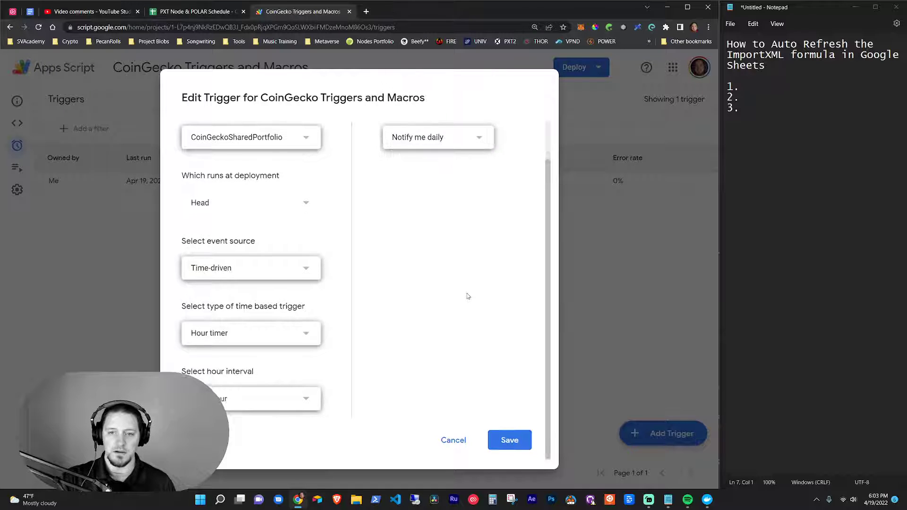
scroll(466, 291, up, 2)
drag(382, 145, 484, 147)
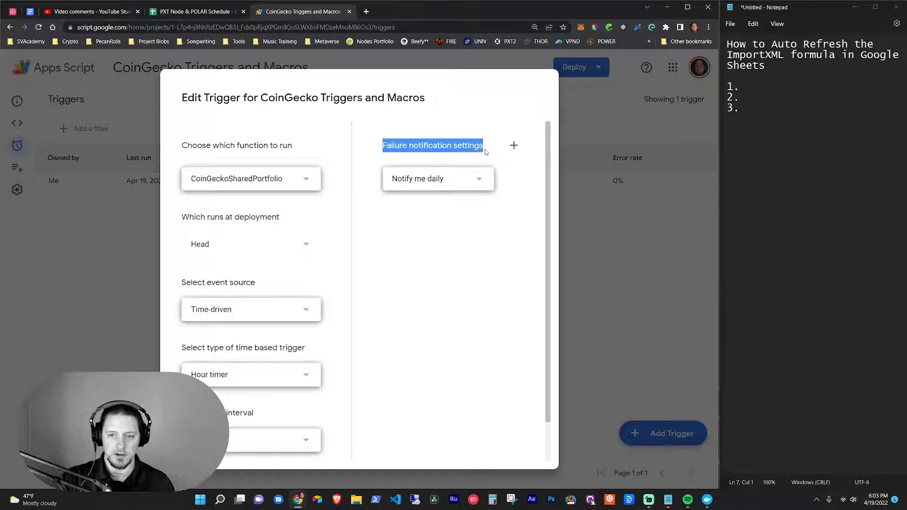
click(484, 147)
click(406, 180)
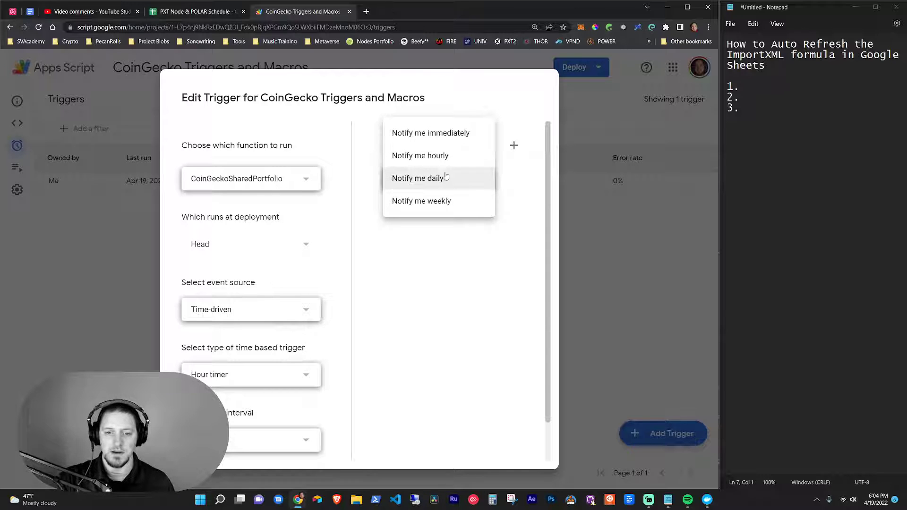
click(377, 224)
scroll(453, 298, down, 1)
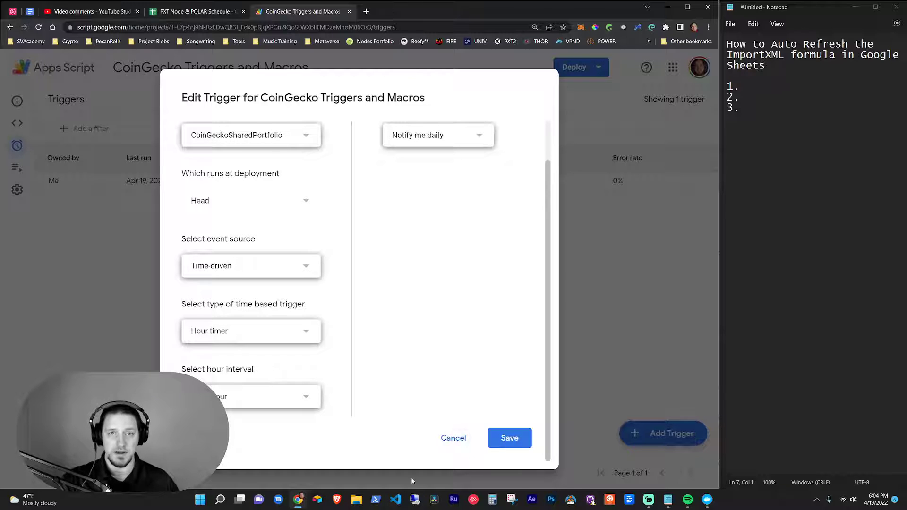
Cancel the trigger editor, check the overview's 169 executions and 0% error rate, then return to the spreadsheet
click(453, 442)
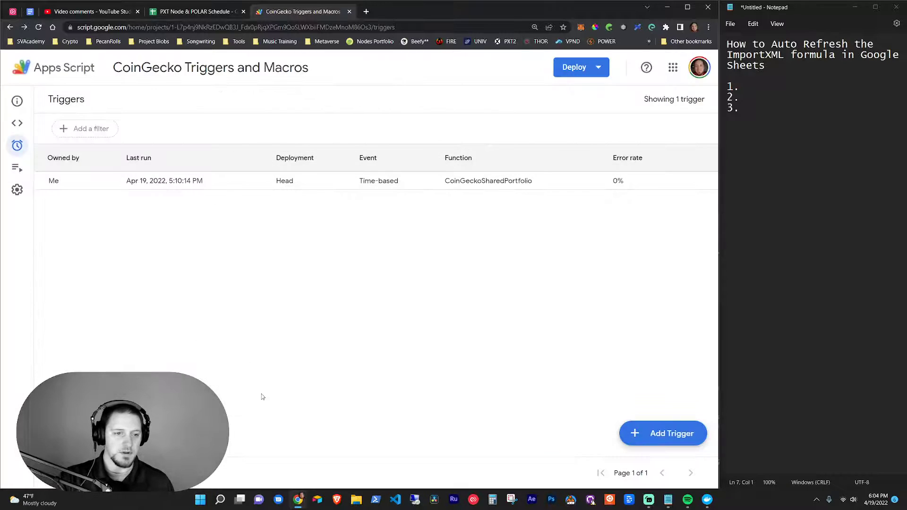
click(18, 101)
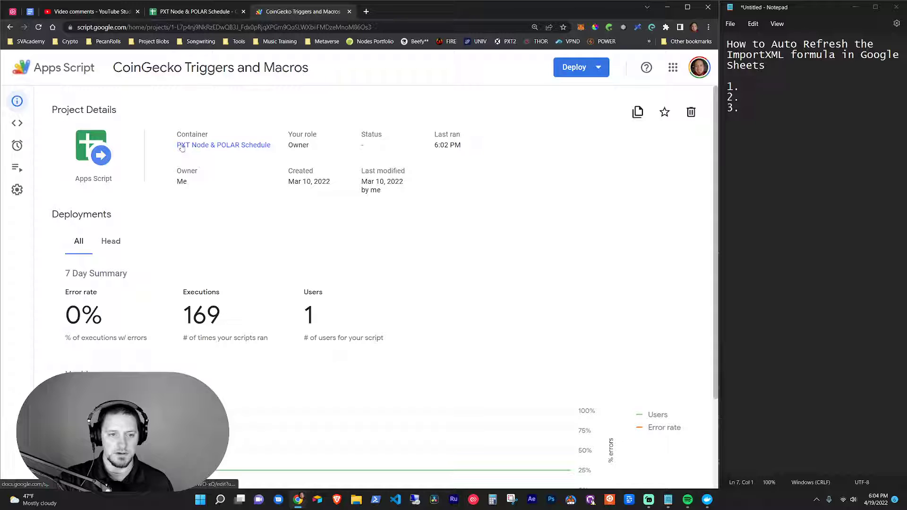
scroll(437, 255, down, 3)
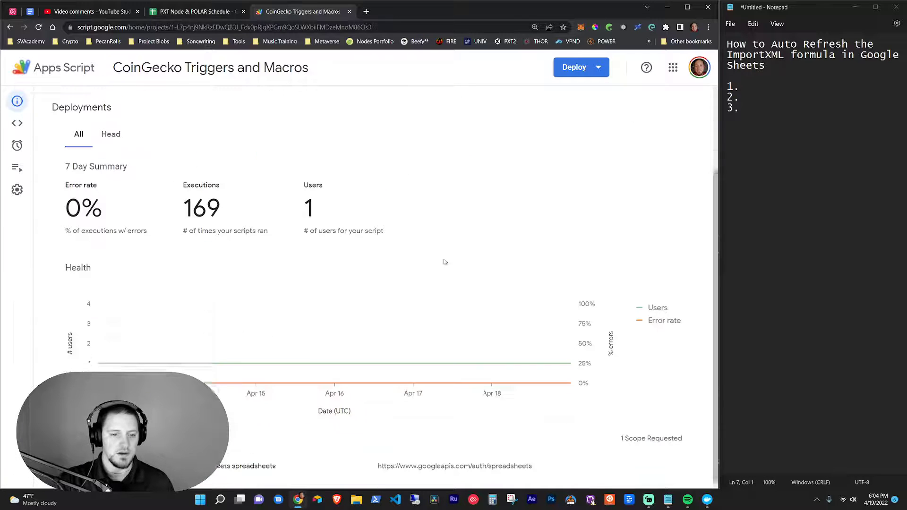
drag(183, 202, 243, 202)
click(109, 217)
double_click(74, 200)
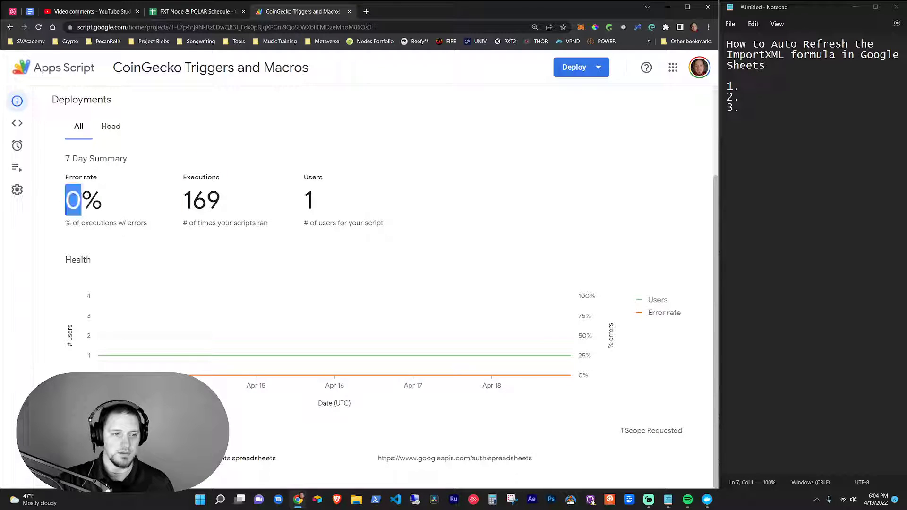
click(76, 203)
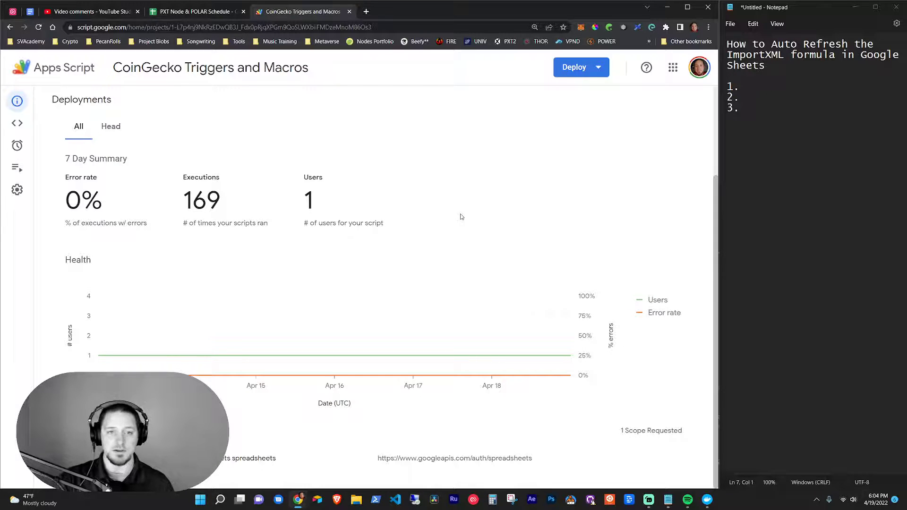
scroll(462, 217, up, 3)
click(213, 11)
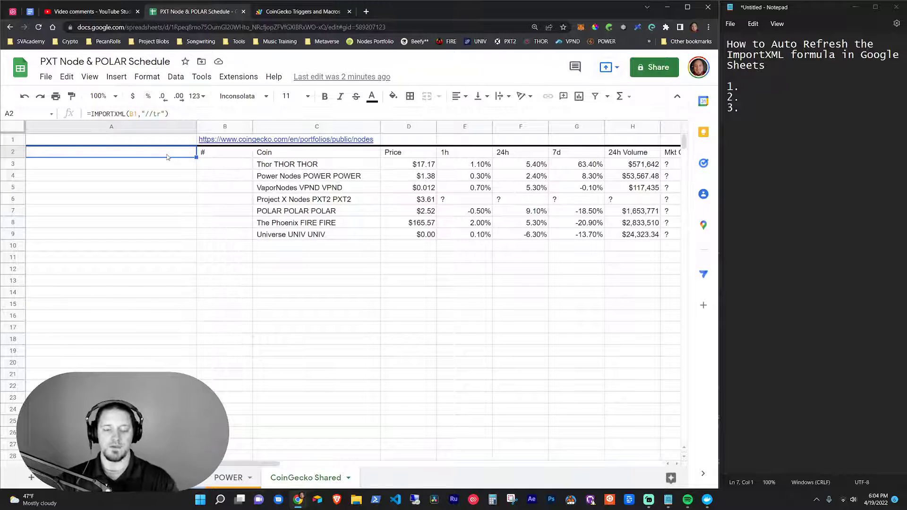
Inspect the POWER sheet's C4, D4, C5, POWER price and C1, then return to CoinGecko Shared
click(228, 478)
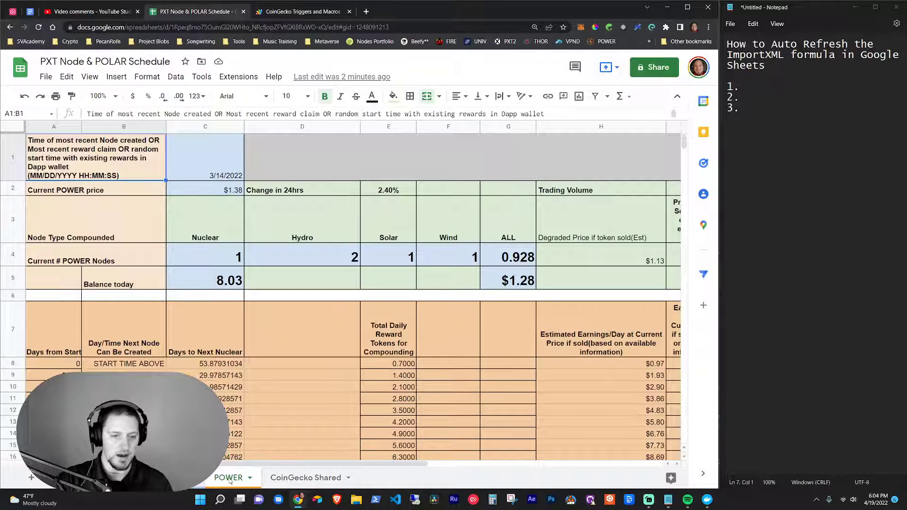
click(206, 261)
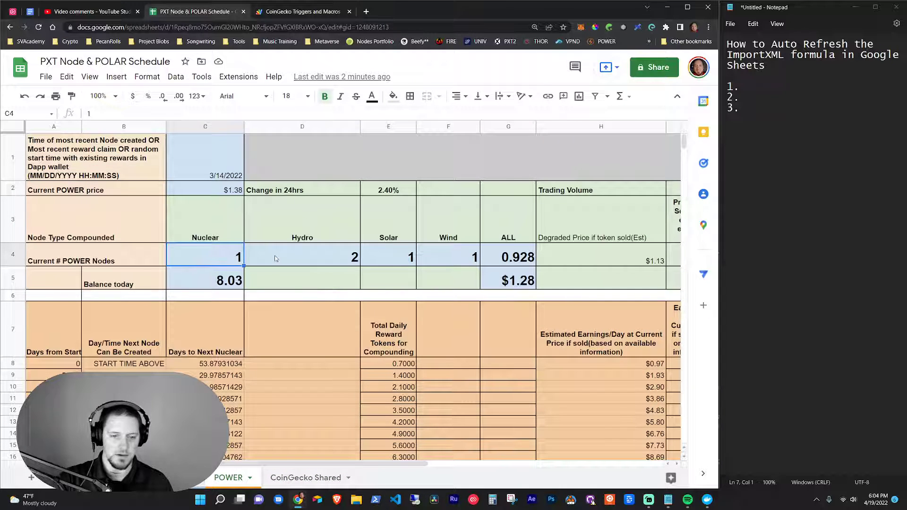
click(274, 256)
click(205, 282)
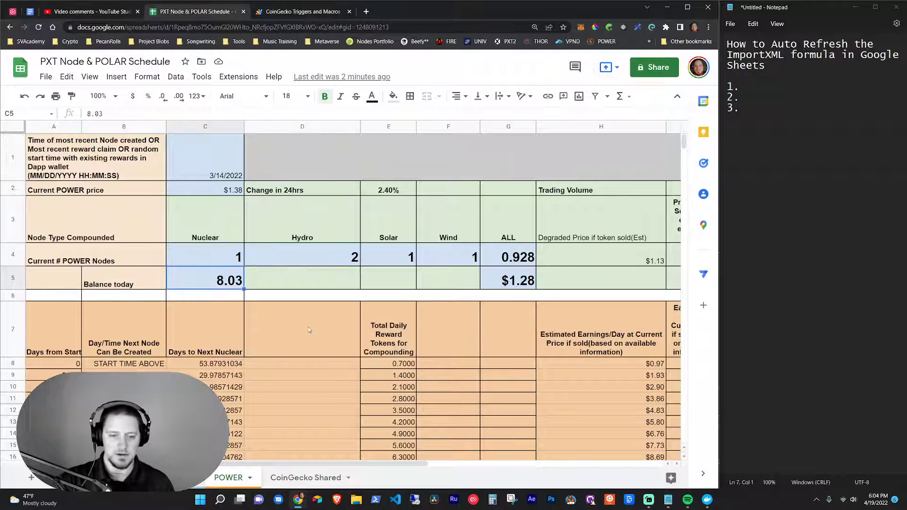
scroll(308, 327, down, 1)
scroll(411, 353, up, 1)
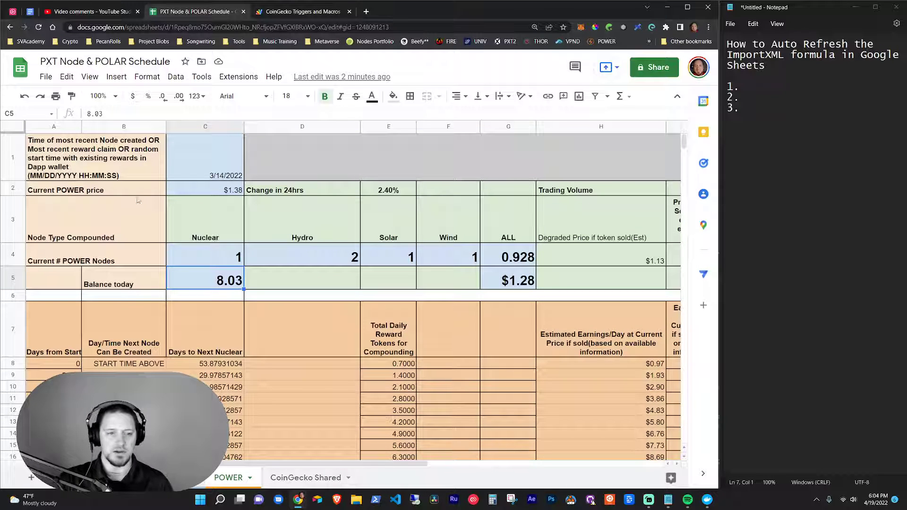
click(212, 191)
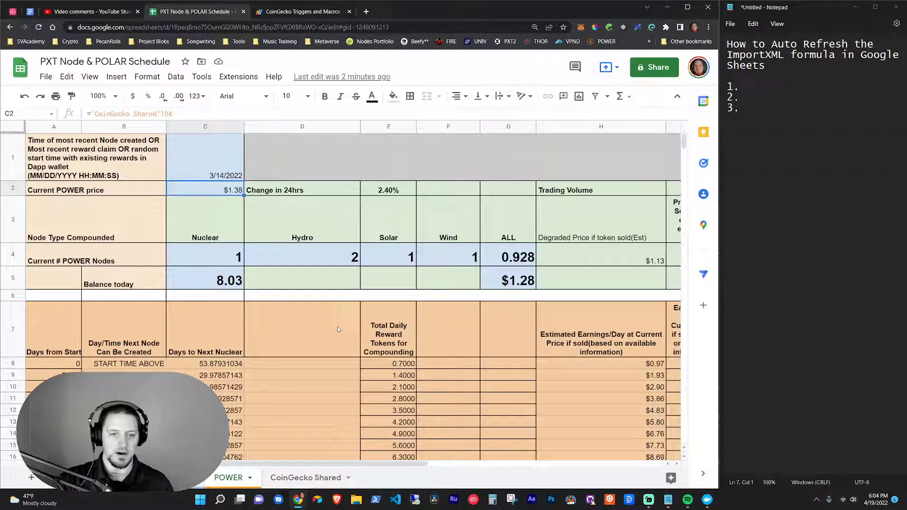
click(238, 162)
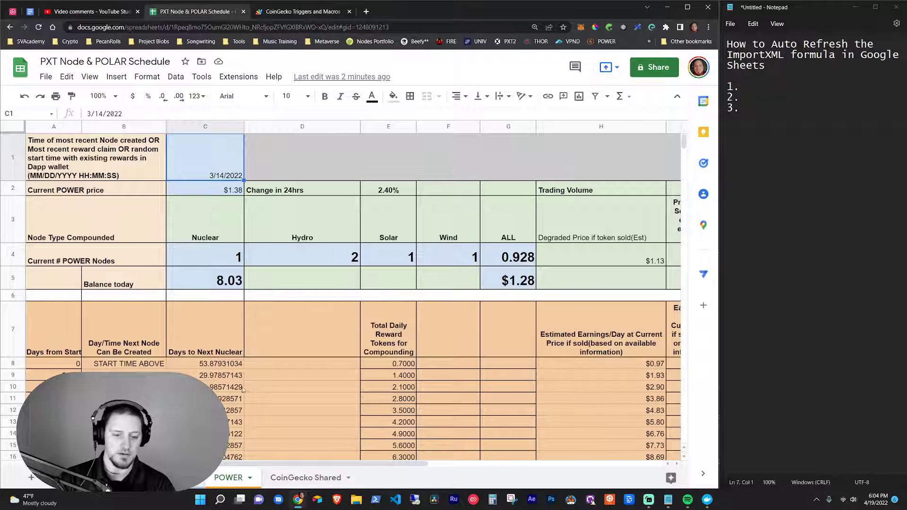
click(300, 477)
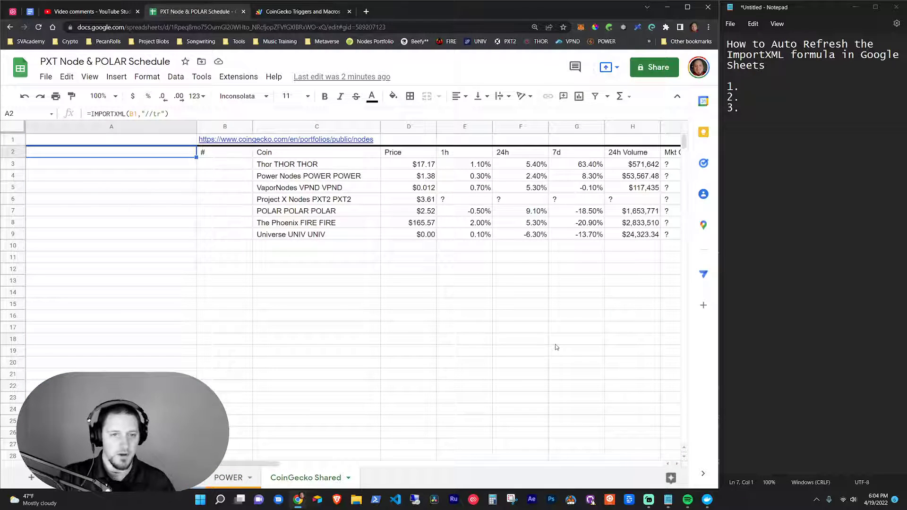
Reply 'Yep, doing this now and the video will be public soon!' to the auto-refresh request comment and like it
click(78, 12)
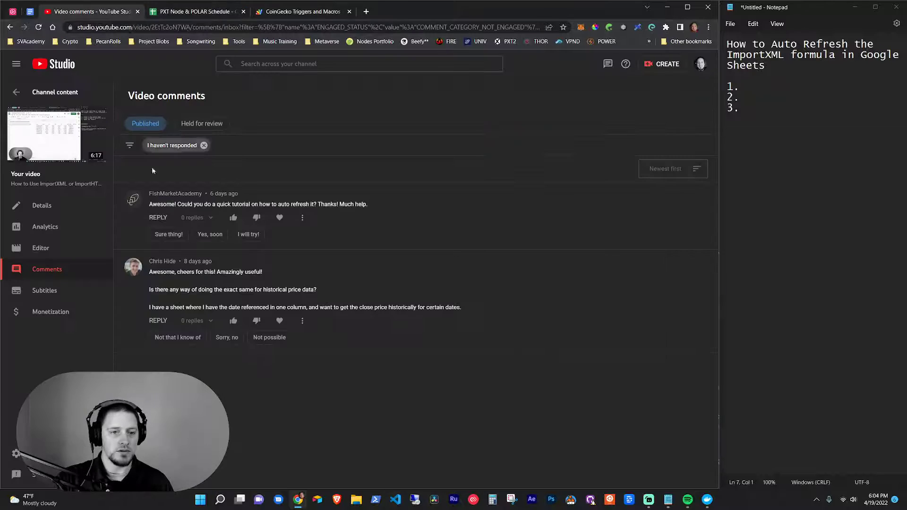
click(158, 217)
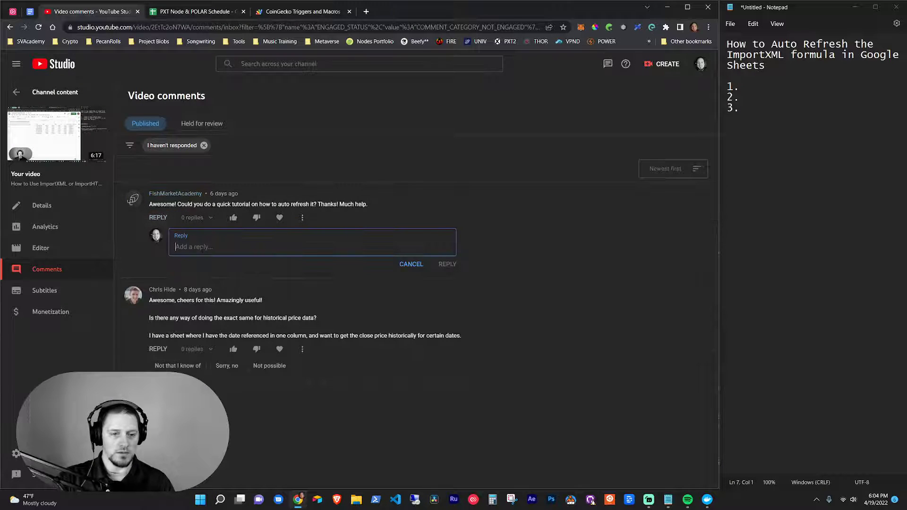
text(Yep, )
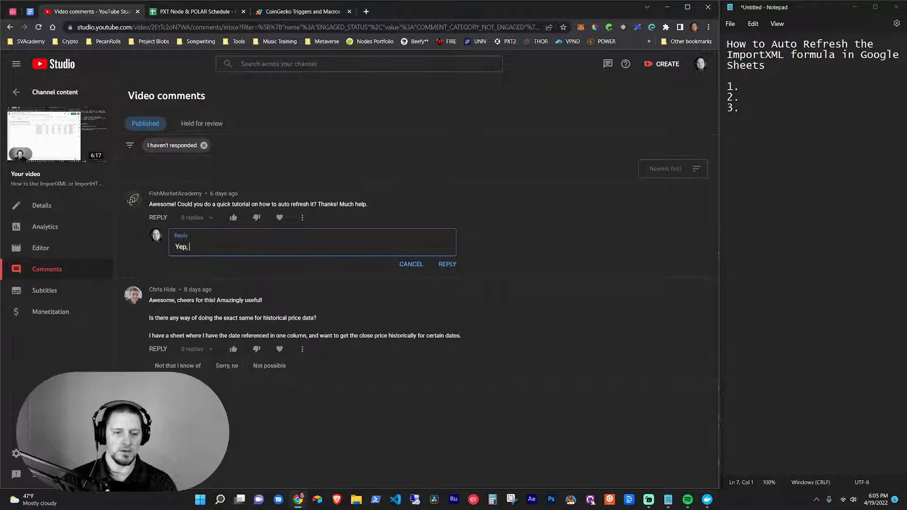
text(doing this now)
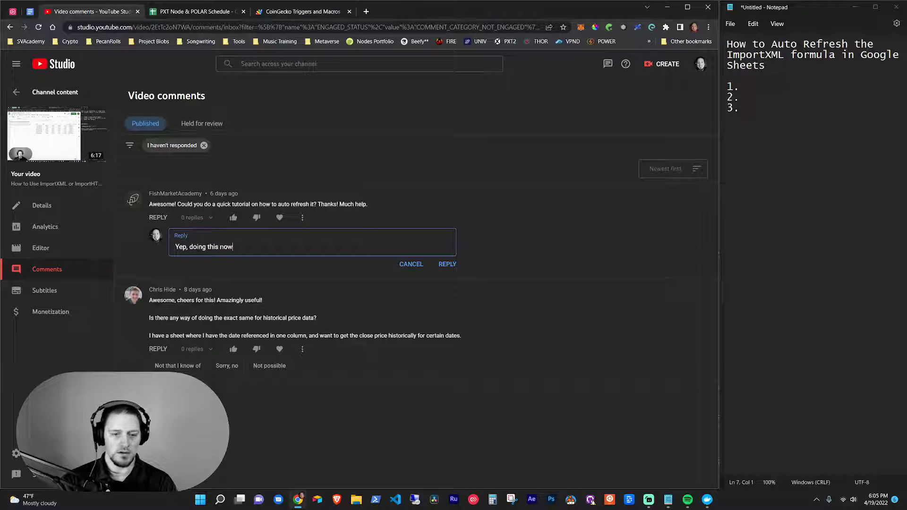
text( and the video will )
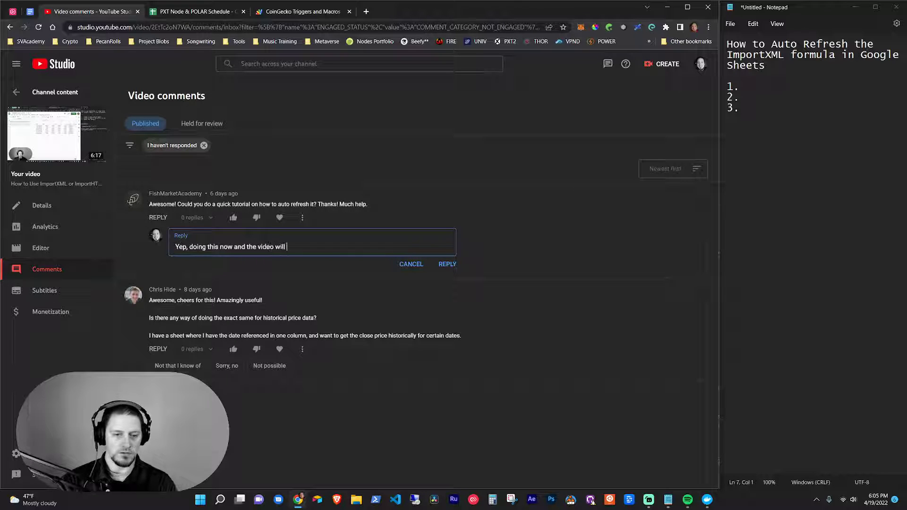
text(be public soon!)
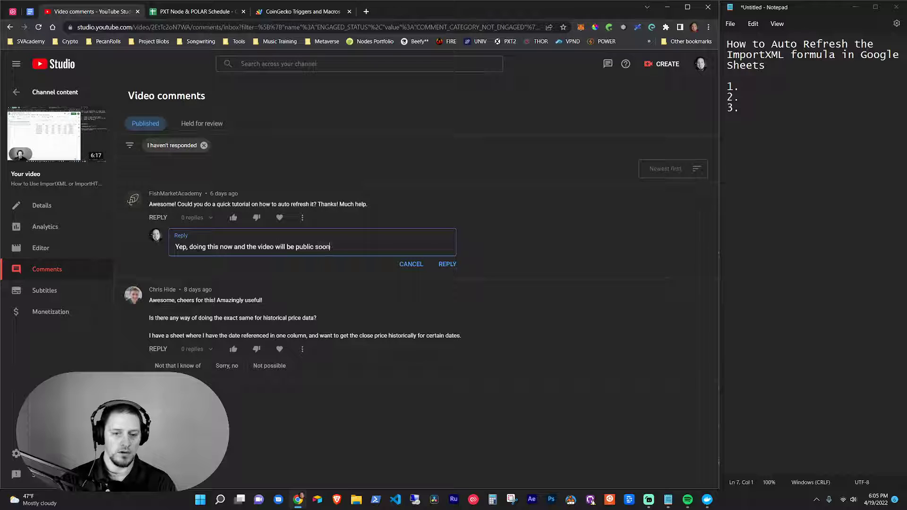
click(447, 265)
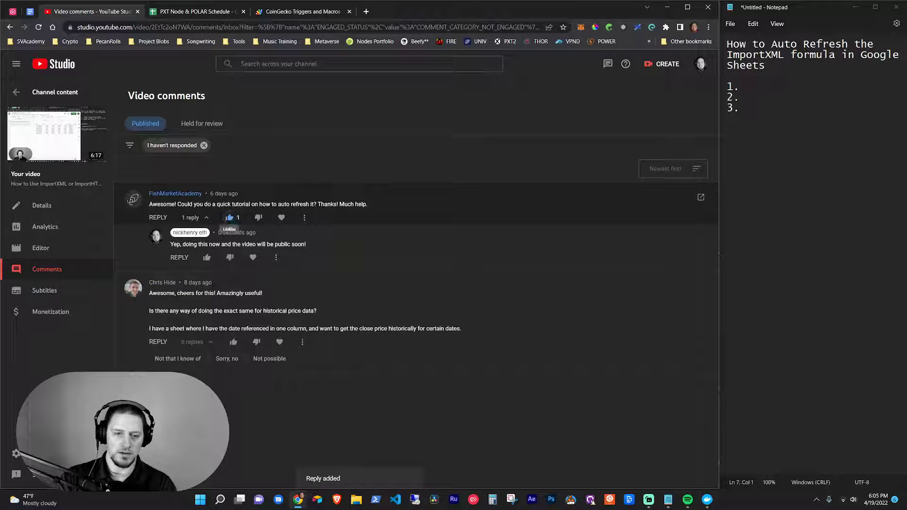
click(230, 218)
Heart the auto-refresh tutorial request, then read through the historical price comment and the first comment
click(281, 218)
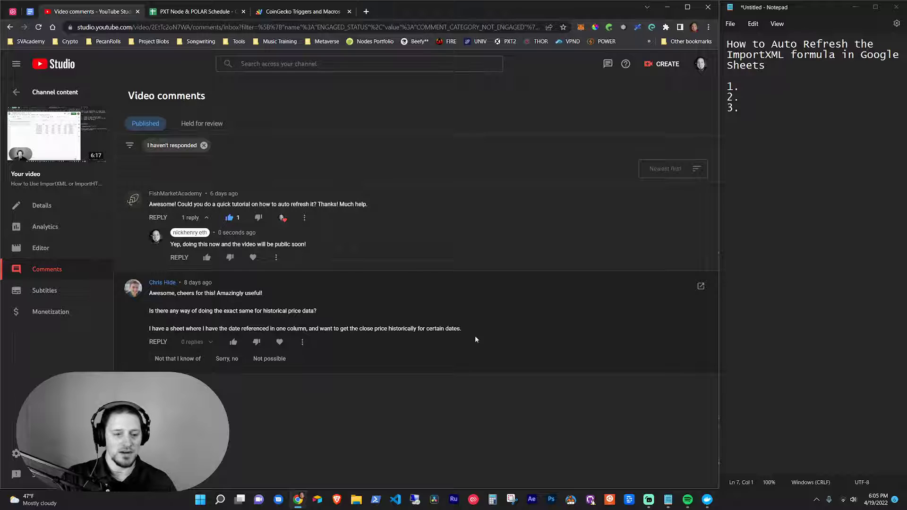
drag(460, 329, 232, 329)
click(380, 329)
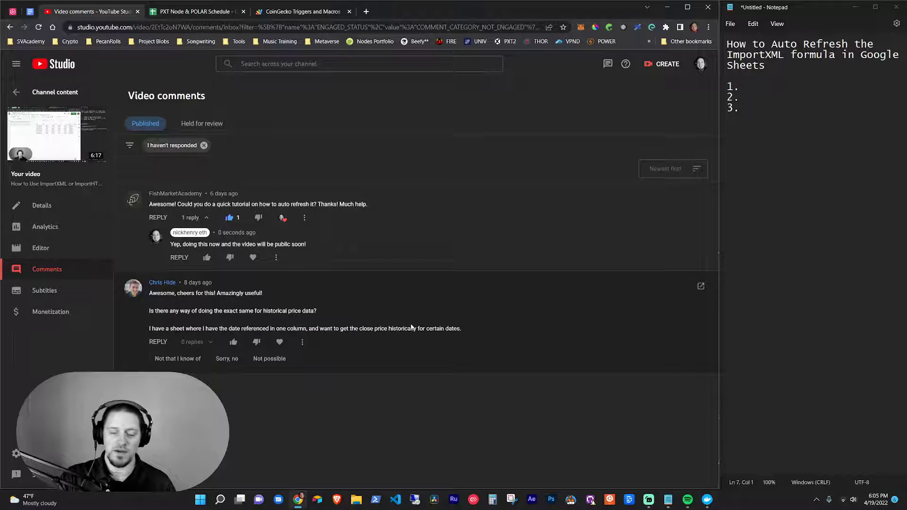
drag(172, 204, 331, 214)
click(332, 215)
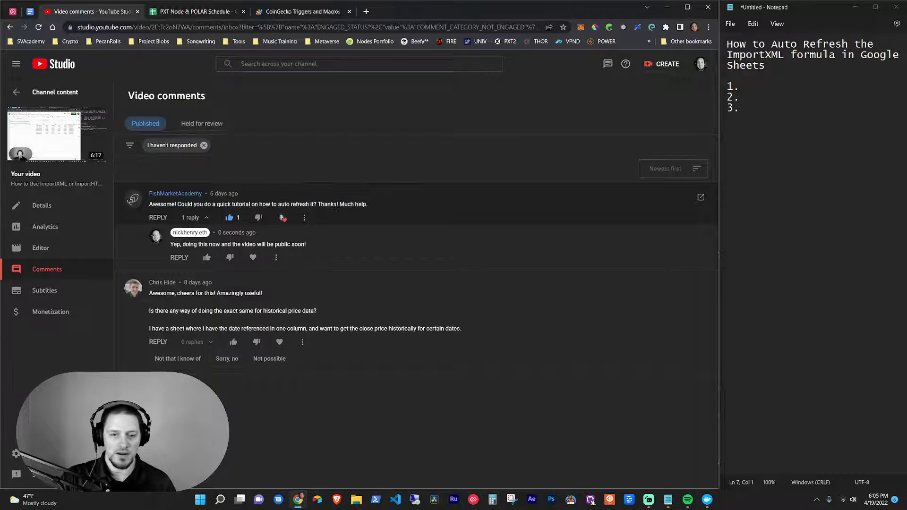